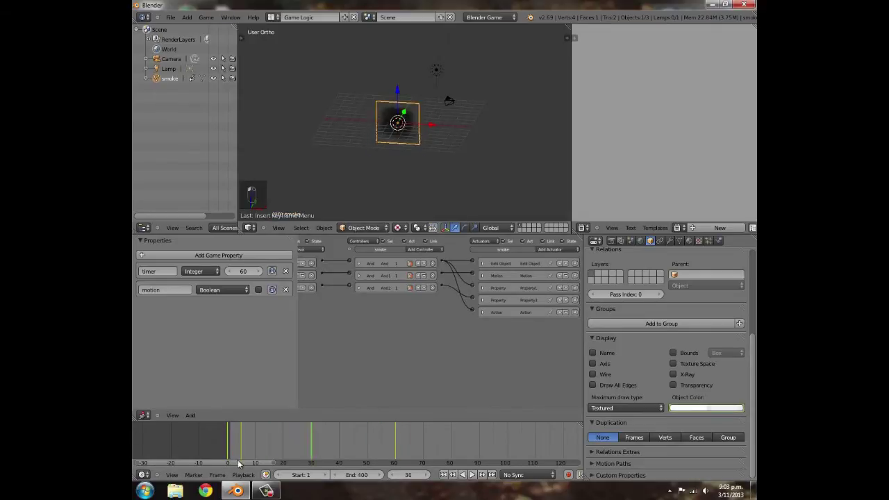
Go to frame 60 and switch the text editor area to the Graph Editor.
{"action": "left_click", "coordinate": [393, 443]}
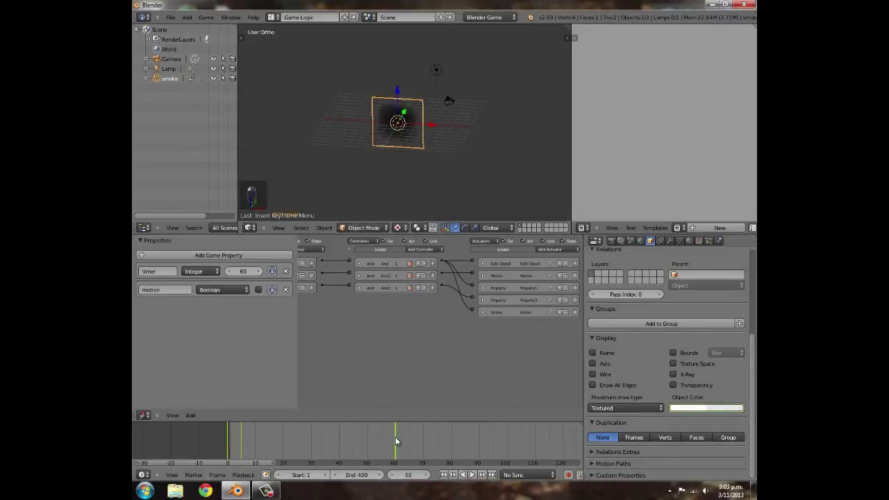
{"action": "left_click", "coordinate": [583, 227]}
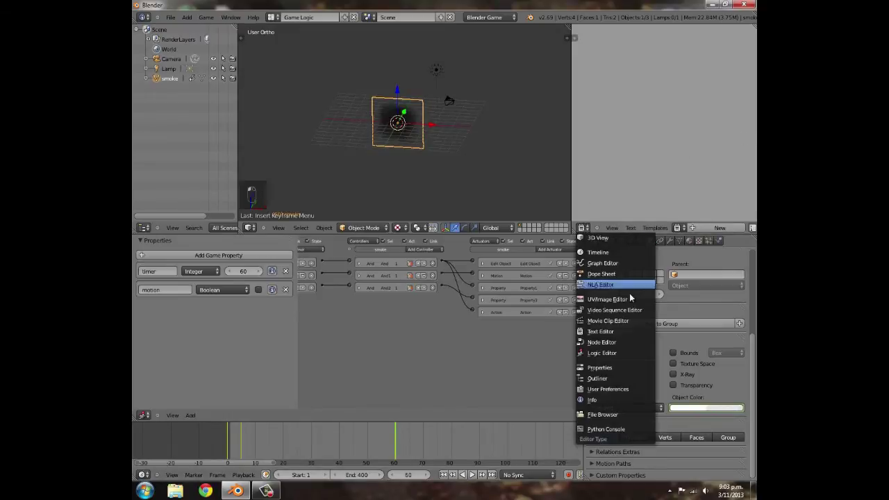
{"action": "left_click", "coordinate": [598, 264]}
{"action": "left_click_drag", "start_coordinate": [675, 141], "coordinate": [615, 148]}
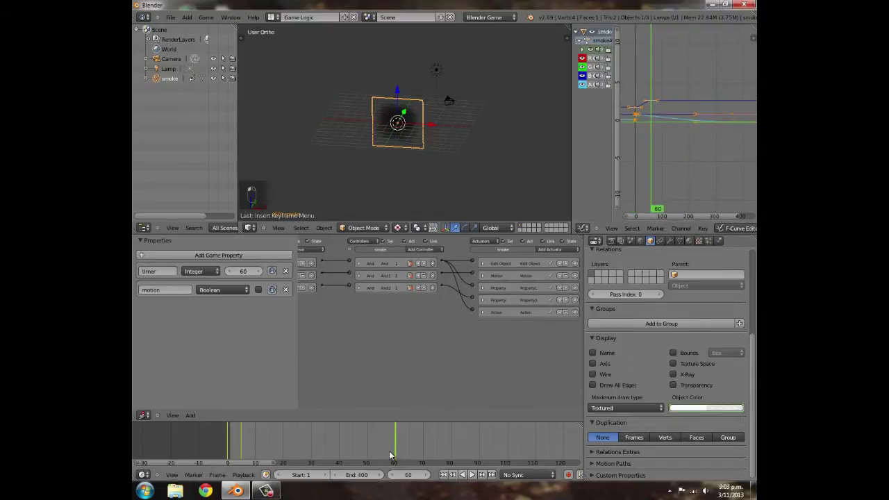
Move the smoke object's frame-60 scale keyframe along the time axis to about frame 225.
{"action": "key", "text": "a"}
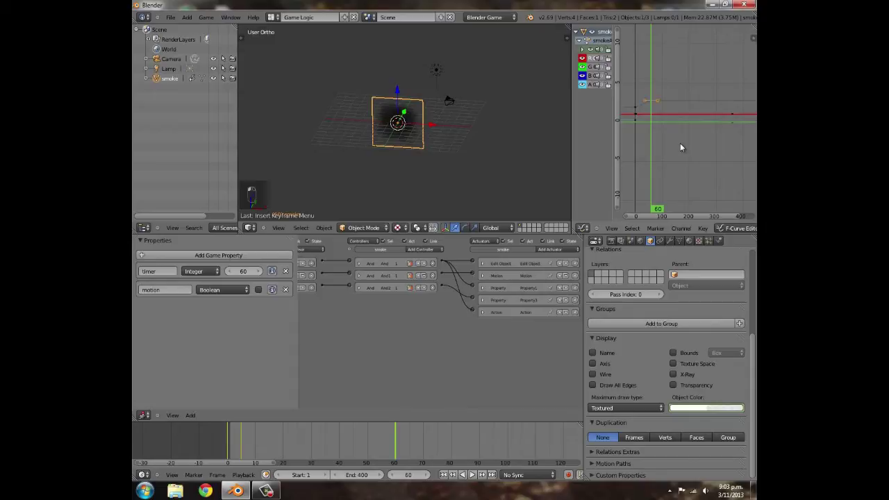
{"action": "key", "text": "ctrl+k"}
{"action": "key", "text": "g"}
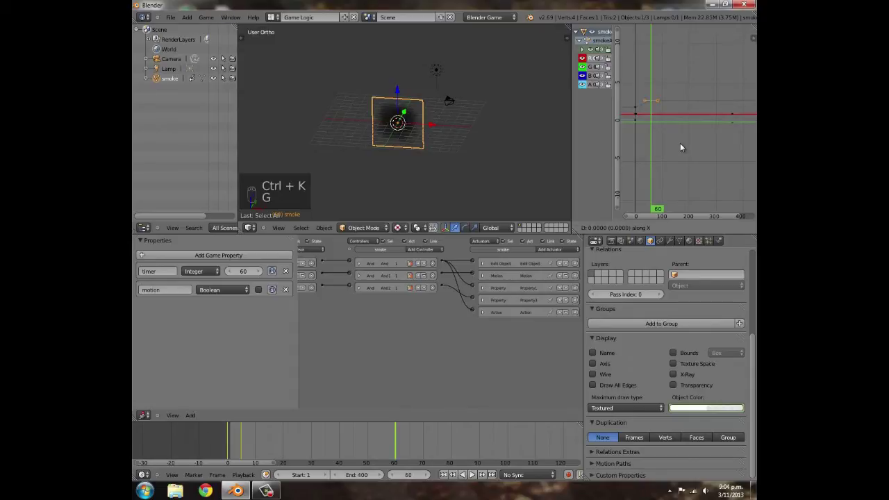
{"action": "left_click", "coordinate": [679, 148]}
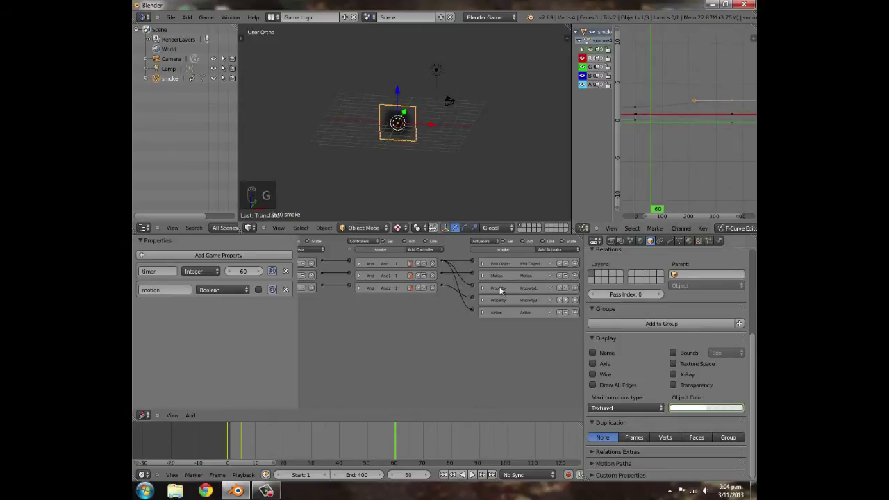
Play back the smoke animation from the start of the timeline to check its growth.
{"action": "left_click_drag", "start_coordinate": [310, 445], "coordinate": [227, 455]}
{"action": "left_click", "coordinate": [473, 476]}
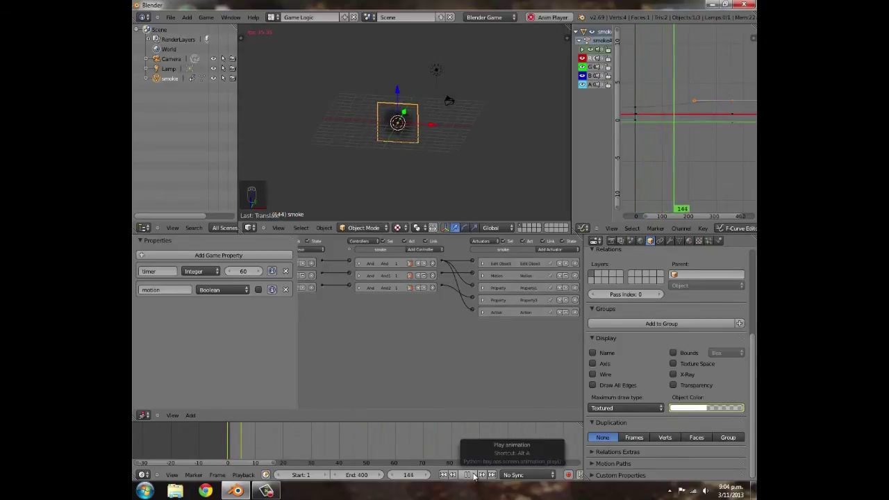
{"action": "left_click", "coordinate": [474, 476]}
At frame 360, scale up the smoke plane and insert a keyframe for its scale.
{"action": "scroll", "coordinate": [474, 450], "scroll_direction": "down", "scroll_amount": 10}
{"action": "middle_click_drag", "start_coordinate": [413, 454], "coordinate": [118, 455]}
{"action": "left_click", "coordinate": [465, 436]}
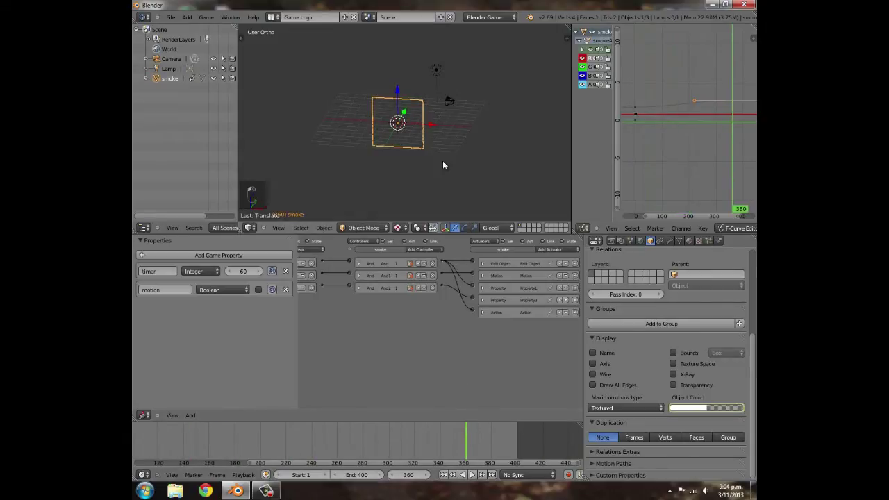
{"action": "key", "text": "s"}
{"action": "left_click", "coordinate": [498, 162]}
{"action": "key", "text": "i"}
{"action": "left_click", "coordinate": [498, 159]}
Play back the smoke animation from the start and test it in the game engine.
{"action": "left_click", "coordinate": [444, 475]}
{"action": "left_click", "coordinate": [472, 475]}
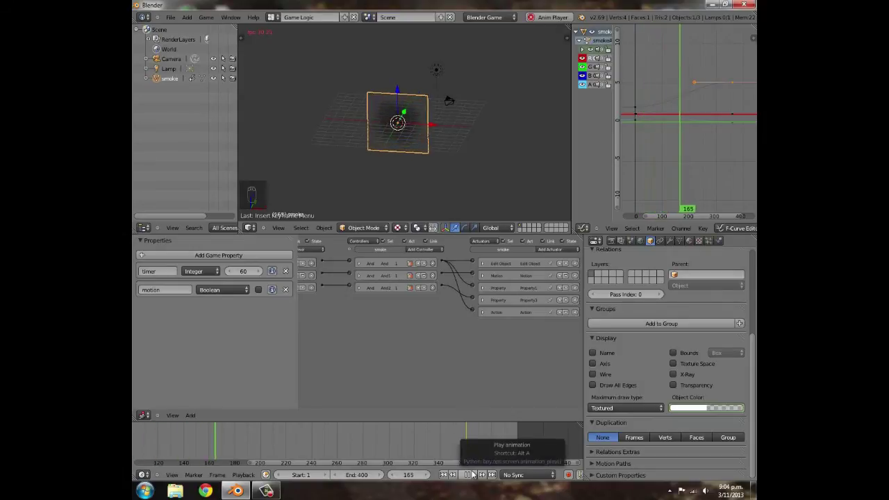
{"action": "left_click_drag", "start_coordinate": [311, 437], "coordinate": [142, 438]}
{"action": "key", "text": "p"}
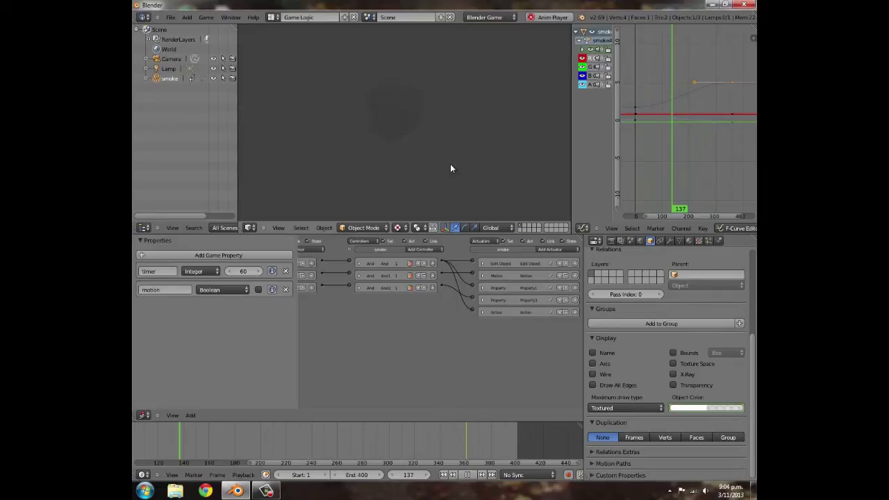
{"action": "key", "text": "Escape"}
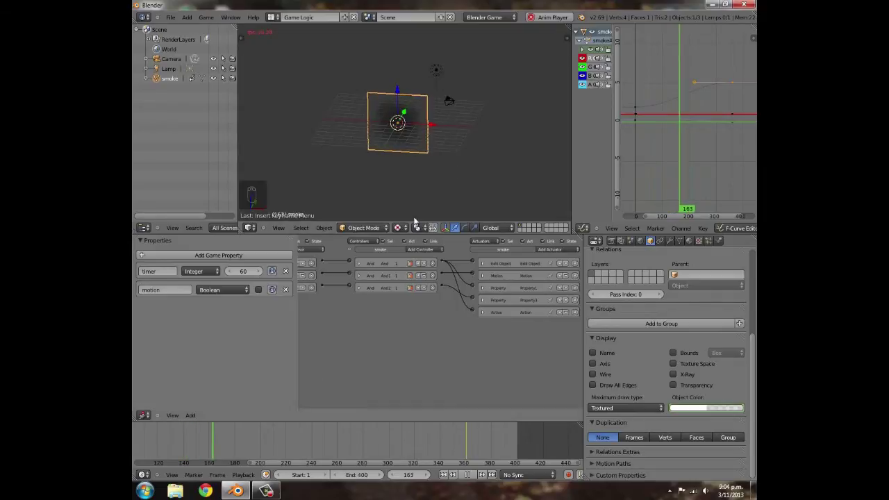
{"action": "left_click", "coordinate": [468, 475]}
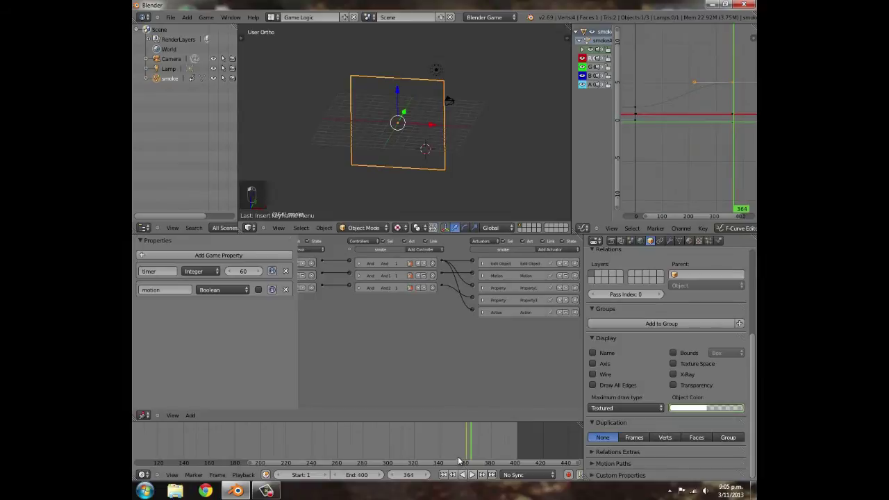
Set the timeline's current frame back to 0.
{"action": "left_click_drag", "start_coordinate": [458, 459], "coordinate": [133, 406]}
{"action": "scroll", "coordinate": [368, 445], "scroll_direction": "down", "scroll_amount": 7}
{"action": "middle_click_drag", "start_coordinate": [291, 445], "coordinate": [408, 444]}
{"action": "left_click", "coordinate": [267, 444]}
Move the smoke plane to layer 5.
{"action": "middle_click_drag", "start_coordinate": [341, 125], "coordinate": [358, 141]}
{"action": "scroll", "coordinate": [398, 137], "scroll_direction": "up", "scroll_amount": 7}
{"action": "scroll", "coordinate": [543, 146], "scroll_direction": "down", "scroll_amount": 3}
{"action": "middle_click_drag", "start_coordinate": [525, 217], "coordinate": [463, 221], "text": "shift"}
{"action": "scroll", "coordinate": [417, 298], "scroll_direction": "up", "scroll_amount": 3}
{"action": "middle_click_drag", "start_coordinate": [347, 306], "coordinate": [455, 309]}
{"action": "mouse_move", "coordinate": [312, 308]}
{"action": "middle_mouse_down"}
{"action": "mouse_move", "coordinate": [481, 312]}
{"action": "mouse_move", "coordinate": [301, 314]}
{"action": "middle_mouse_up"}
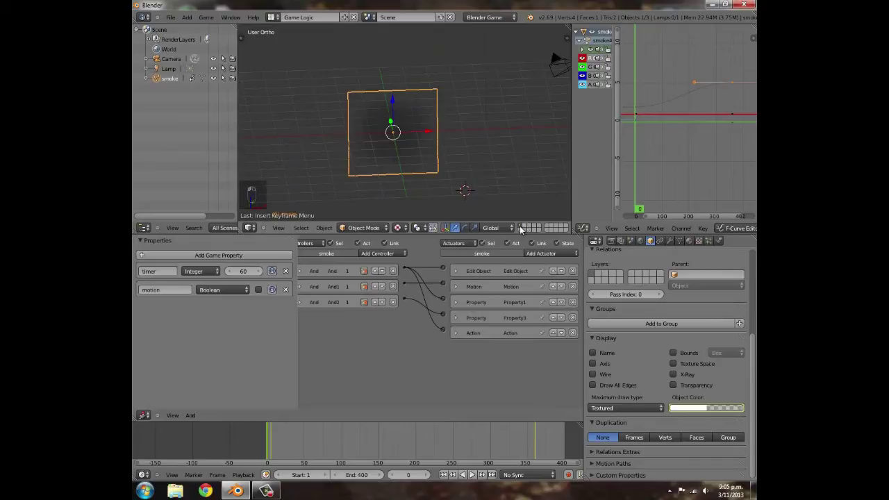
{"action": "scroll", "coordinate": [438, 163], "scroll_direction": "down", "scroll_amount": 5}
{"action": "key", "text": "m"}
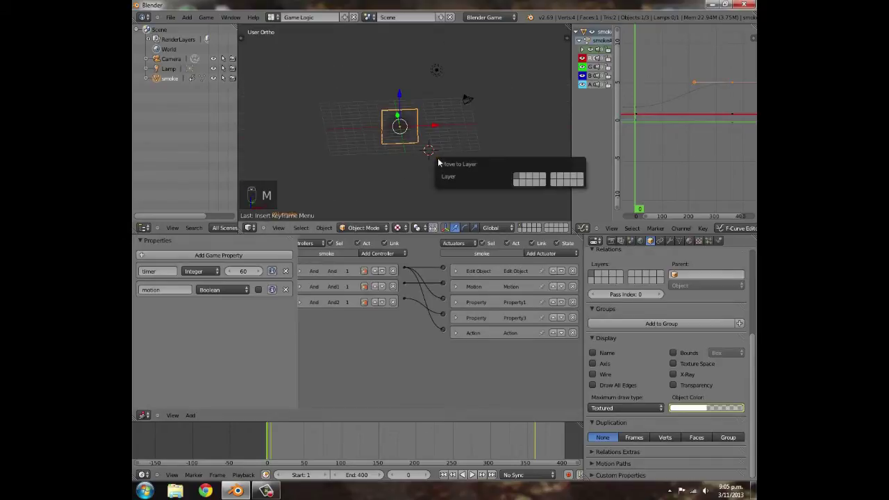
{"action": "left_click", "coordinate": [543, 178]}
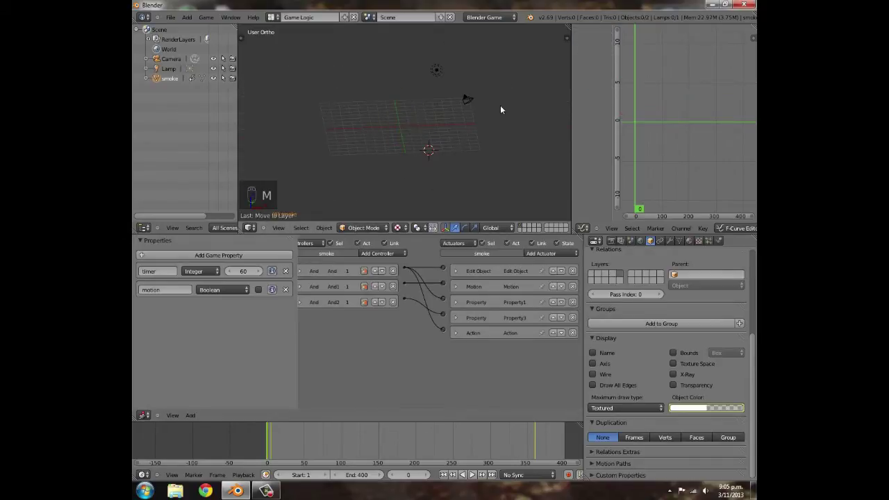
Snap the 3D cursor to the scene's center and add a cube there.
{"action": "scroll", "coordinate": [422, 165], "scroll_direction": "up", "scroll_amount": 4}
{"action": "key", "text": "shift+s"}
{"action": "left_click", "coordinate": [429, 203]}
{"action": "key", "text": "shift+a"}
{"action": "mouse_move", "coordinate": [449, 145]}
{"action": "left_click", "coordinate": [481, 155]}
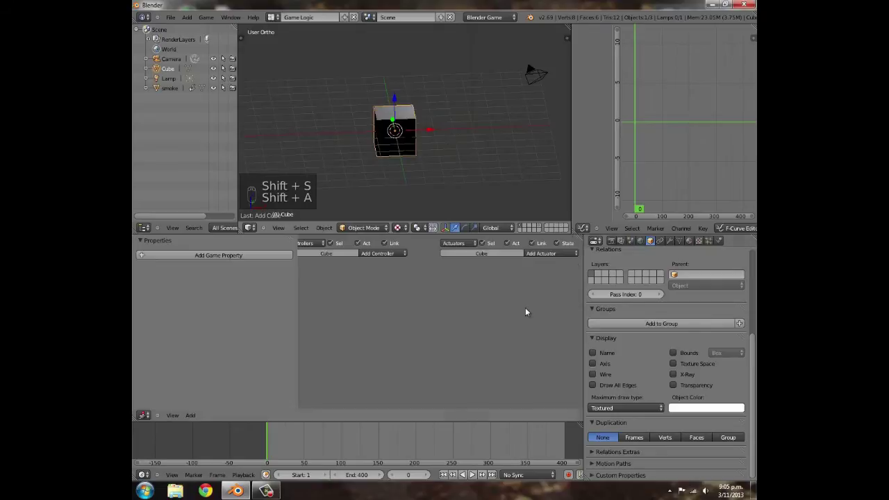
Rename the new cube as smoketrail.
{"action": "scroll", "coordinate": [667, 313], "scroll_direction": "up", "scroll_amount": 5}
{"action": "double_click", "coordinate": [631, 273]}
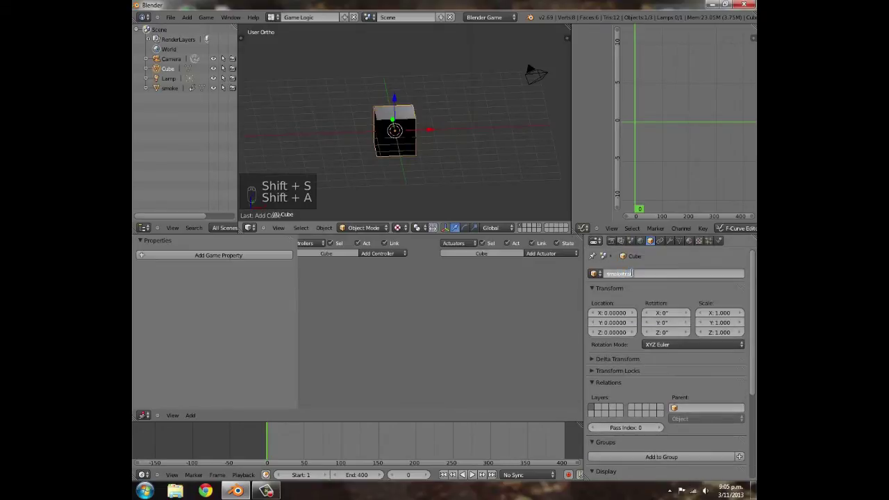
{"action": "key", "text": "Return"}
Set the smoketrail cube's physics type to No Collision and make it invisible.
{"action": "left_click", "coordinate": [718, 241]}
{"action": "left_click", "coordinate": [687, 285]}
{"action": "left_click", "coordinate": [688, 277]}
{"action": "left_click", "coordinate": [682, 302]}
Add an Always sensor to the smoketrail object.
{"action": "scroll", "coordinate": [407, 294], "scroll_direction": "up", "scroll_amount": 3}
{"action": "scroll", "coordinate": [407, 293], "scroll_direction": "down", "scroll_amount": 2}
{"action": "middle_click_drag", "start_coordinate": [422, 287], "coordinate": [468, 285]}
{"action": "scroll", "coordinate": [467, 285], "scroll_direction": "down", "scroll_amount": 2}
{"action": "left_click", "coordinate": [417, 252]}
{"action": "left_click", "coordinate": [400, 273]}
{"action": "middle_click_drag", "start_coordinate": [435, 297], "coordinate": [287, 296]}
{"action": "left_click", "coordinate": [545, 253]}
{"action": "left_click", "coordinate": [544, 261]}
{"action": "left_click", "coordinate": [574, 268]}
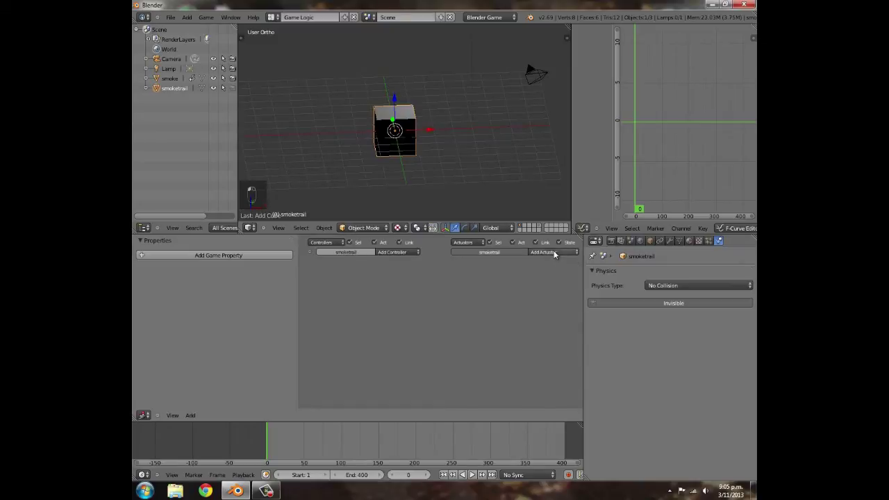
Add an Edit Object actuator and a Motion actuator to the smoketrail object.
{"action": "left_click", "coordinate": [553, 254]}
{"action": "left_click", "coordinate": [553, 284]}
{"action": "left_click", "coordinate": [548, 253]}
{"action": "left_click", "coordinate": [544, 317]}
Link the Always sensor to the Edit Object and Motion actuators, each through its own And controller.
{"action": "scroll", "coordinate": [389, 301], "scroll_direction": "down", "scroll_amount": 3}
{"action": "left_click_drag", "start_coordinate": [340, 259], "coordinate": [480, 259]}
{"action": "left_click_drag", "start_coordinate": [538, 262], "coordinate": [480, 258]}
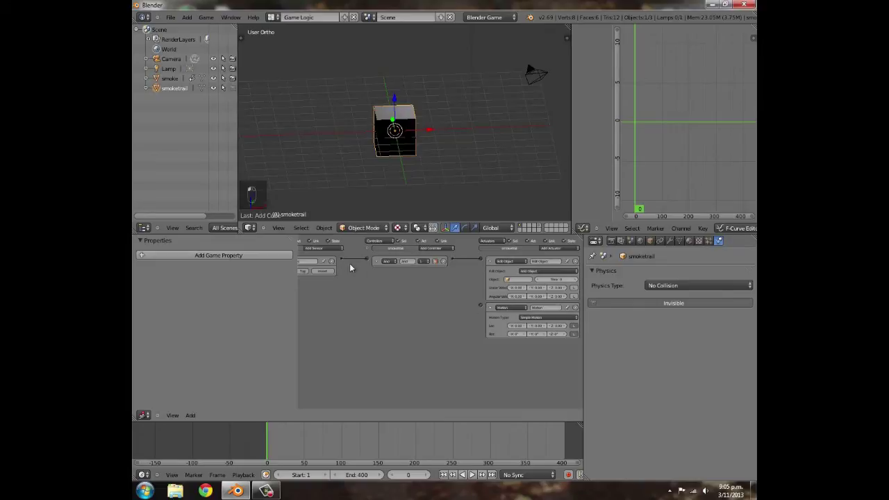
{"action": "left_click_drag", "start_coordinate": [341, 259], "coordinate": [479, 305]}
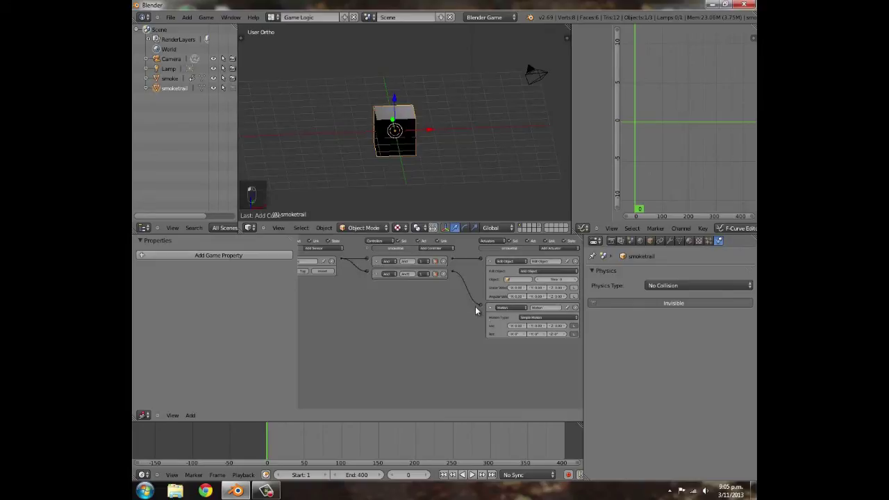
Set the Edit Object actuator to Add Object with smoke as the object.
{"action": "scroll", "coordinate": [476, 308], "scroll_direction": "up", "scroll_amount": 4}
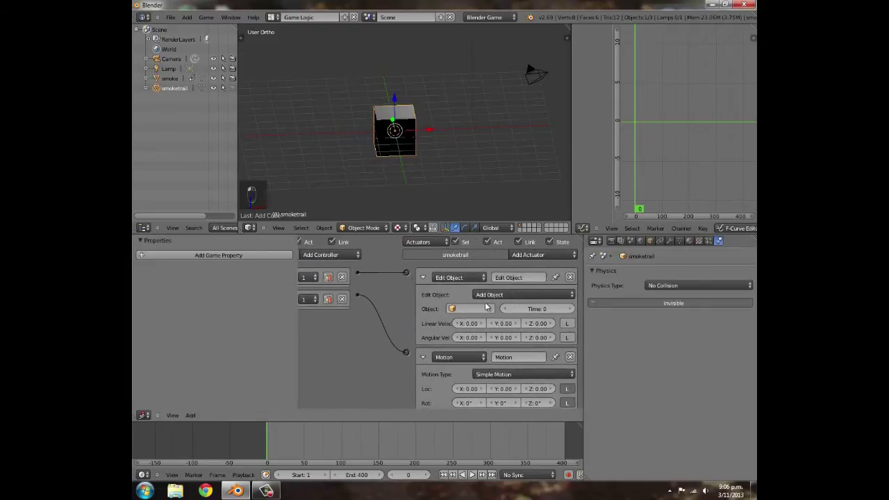
{"action": "left_click", "coordinate": [517, 294]}
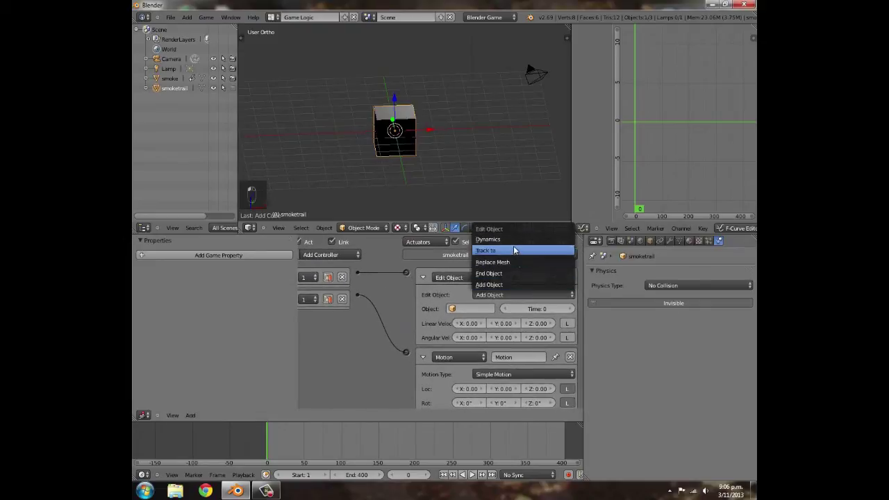
{"action": "left_click", "coordinate": [489, 284]}
{"action": "left_click", "coordinate": [479, 307]}
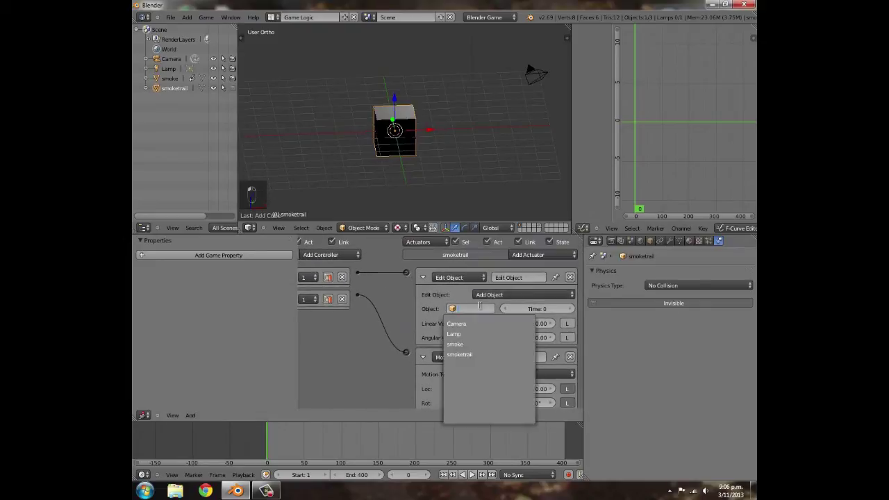
{"action": "left_click", "coordinate": [478, 344]}
Set the added smoke object's time to 360 and collapse the Edit Object actuator.
{"action": "left_click", "coordinate": [539, 307]}
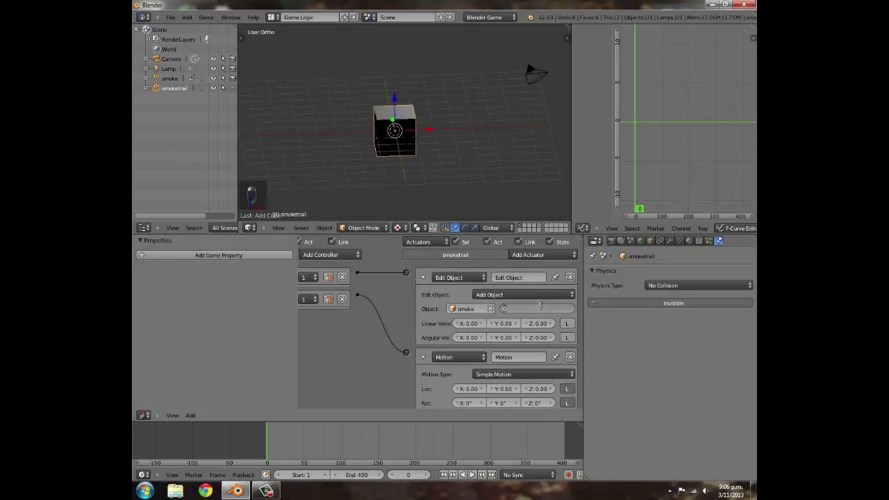
{"action": "key", "text": "Return"}
{"action": "left_click", "coordinate": [538, 311]}
{"action": "type", "text": "360"}
{"action": "key", "text": "Return"}
{"action": "left_click", "coordinate": [421, 277]}
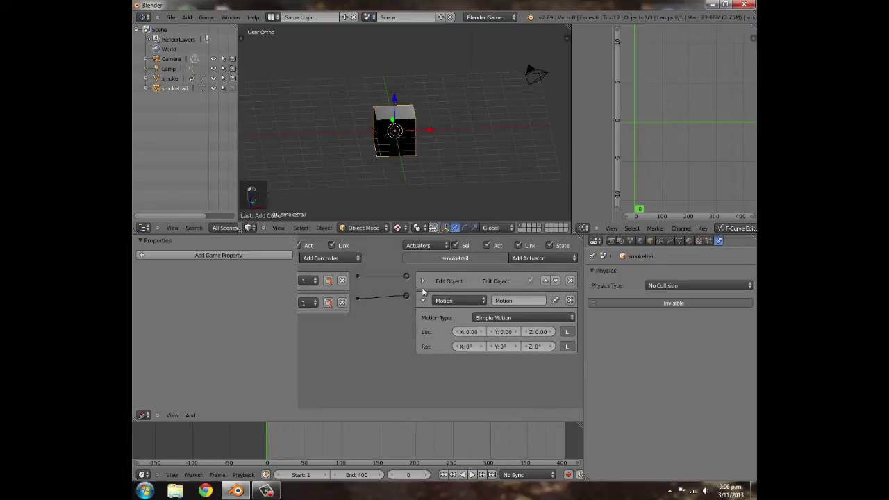
Enable true-level pulse mode on the Always sensor and set its frequency to 6.
{"action": "middle_click_drag", "start_coordinate": [365, 325], "coordinate": [693, 340]}
{"action": "left_click", "coordinate": [312, 299]}
{"action": "left_click", "coordinate": [366, 298]}
{"action": "left_click", "coordinate": [366, 297]}
{"action": "left_click", "coordinate": [366, 298]}
{"action": "left_click", "coordinate": [367, 298]}
{"action": "left_click", "coordinate": [367, 298]}
{"action": "left_click", "coordinate": [367, 298]}
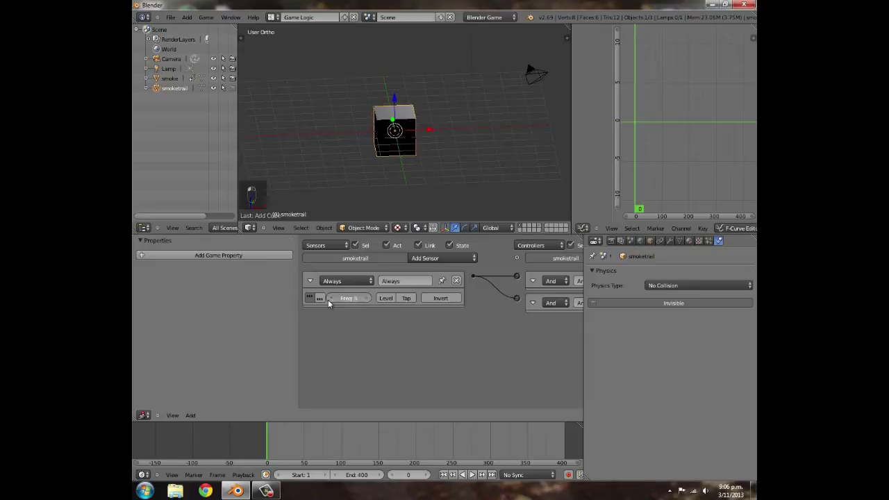
Set the Motion actuator's Y location to 0.80.
{"action": "scroll", "coordinate": [329, 299], "scroll_direction": "right", "scroll_amount": 3, "text": "ctrl"}
{"action": "middle_click_drag", "start_coordinate": [267, 339], "coordinate": [145, 340]}
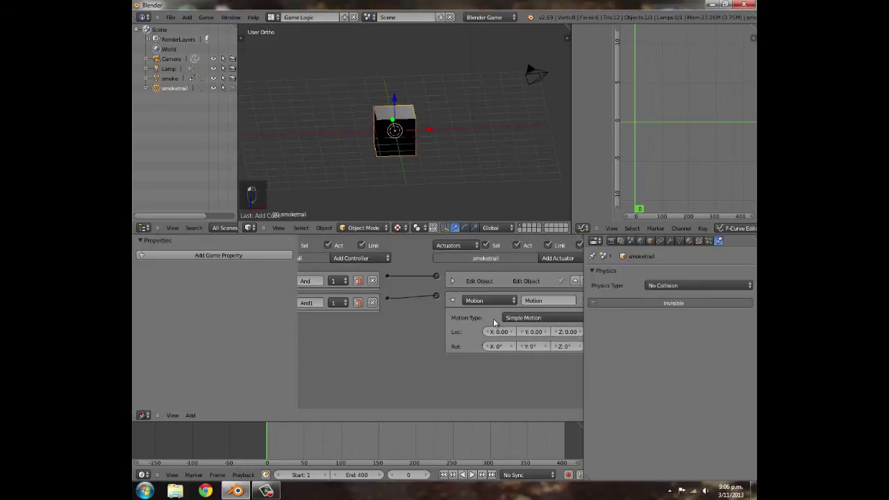
{"action": "middle_click_drag", "start_coordinate": [525, 333], "coordinate": [396, 340]}
{"action": "scroll", "coordinate": [514, 334], "scroll_direction": "up", "scroll_amount": 3, "text": "ctrl"}
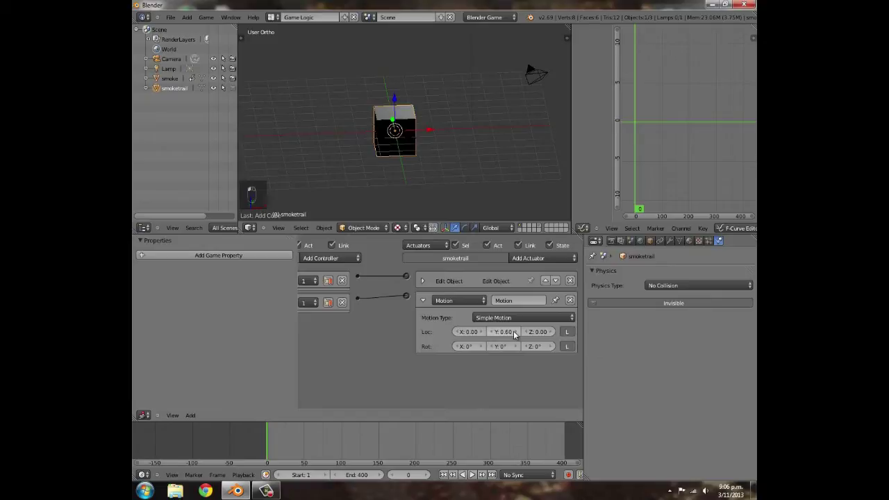
Test the moving smoke trail in the game engine from a zoomed-out user view.
{"action": "scroll", "coordinate": [448, 114], "scroll_direction": "down", "scroll_amount": 6}
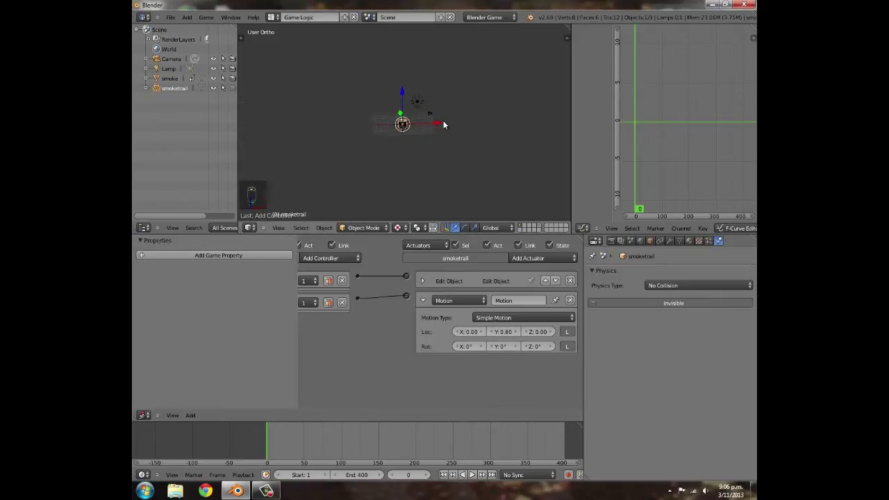
{"action": "key", "text": "p"}
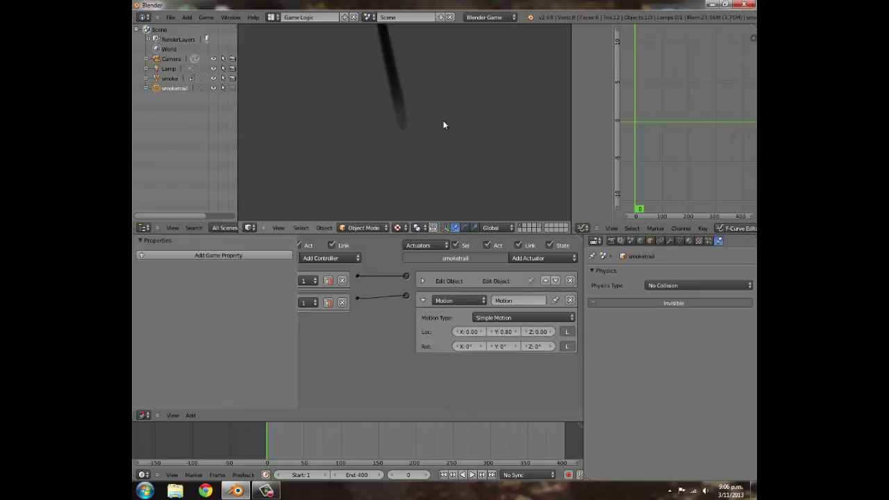
{"action": "key", "text": "Escape"}
Switch to the camera view and run the game twice to examine the smoke trail.
{"action": "key", "text": "KP_0"}
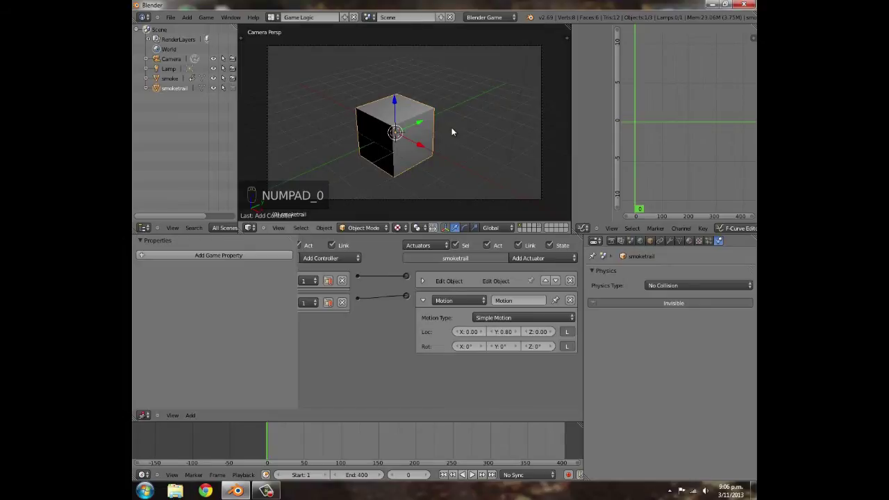
{"action": "key", "text": "p"}
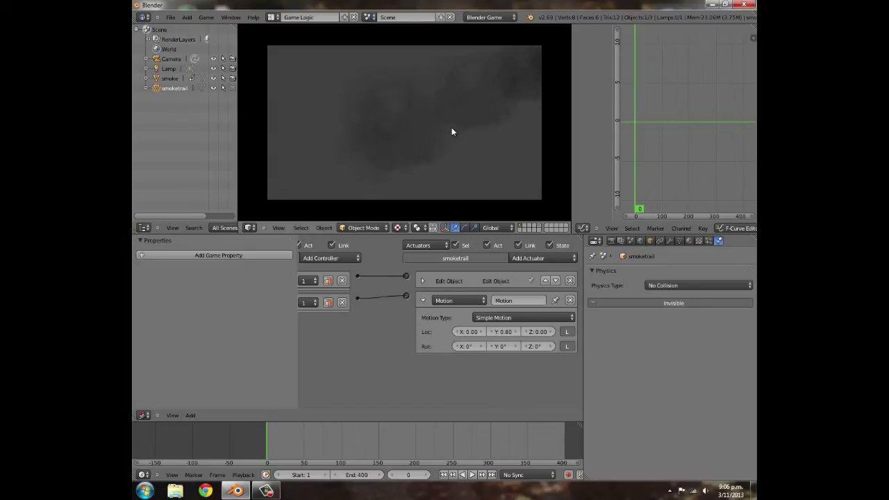
{"action": "key", "text": "Escape"}
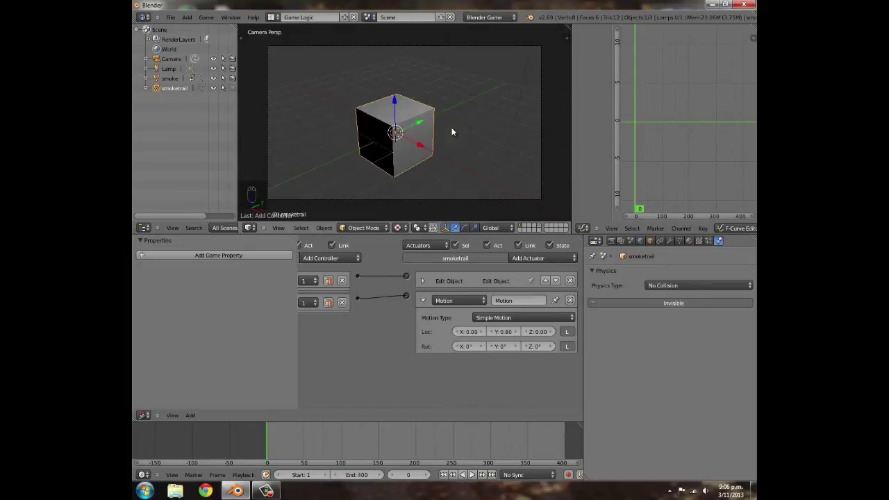
{"action": "key", "text": "p"}
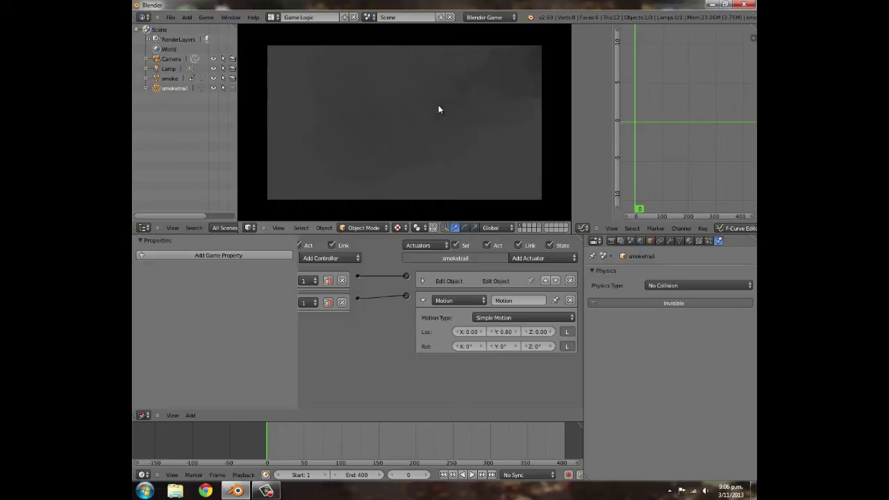
{"action": "key", "text": "Escape"}
{"action": "middle_click_drag", "start_coordinate": [353, 346], "coordinate": [553, 348]}
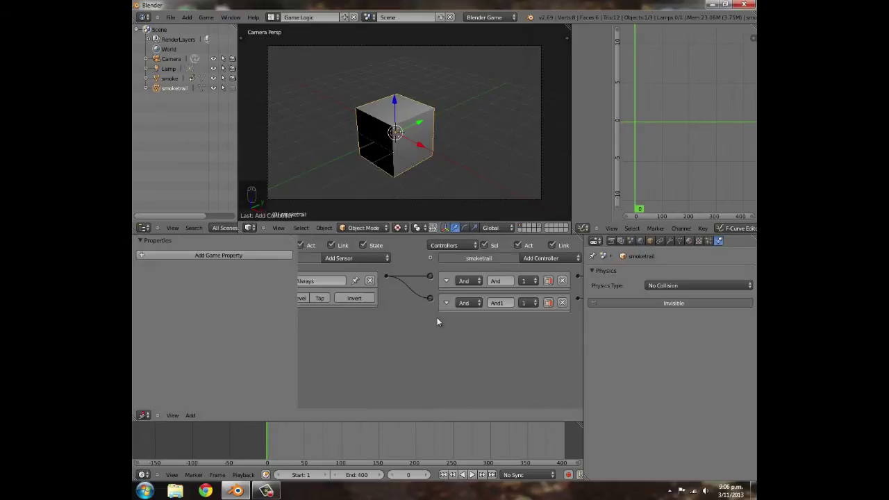
Try Always sensor frequencies of 3 and 2 on the smoketrail cube, running the game after each change.
{"action": "middle_click_drag", "start_coordinate": [413, 316], "coordinate": [499, 321]}
{"action": "left_click", "coordinate": [332, 297]}
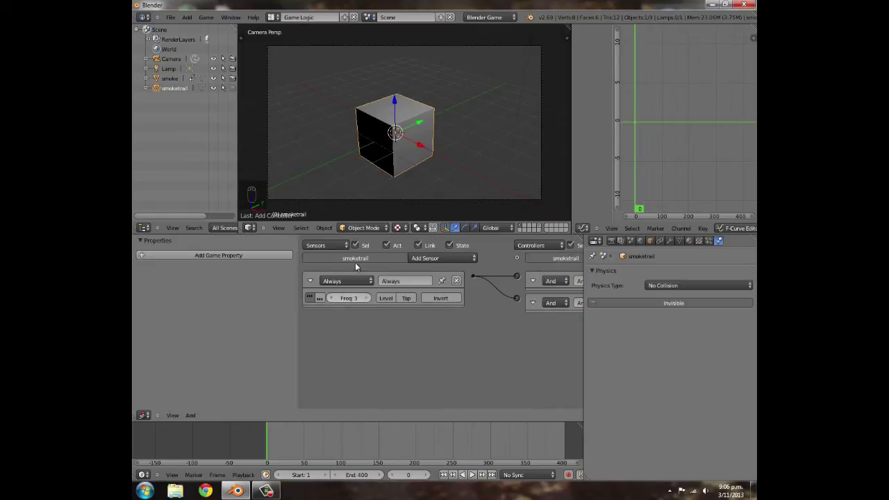
{"action": "key", "text": "p"}
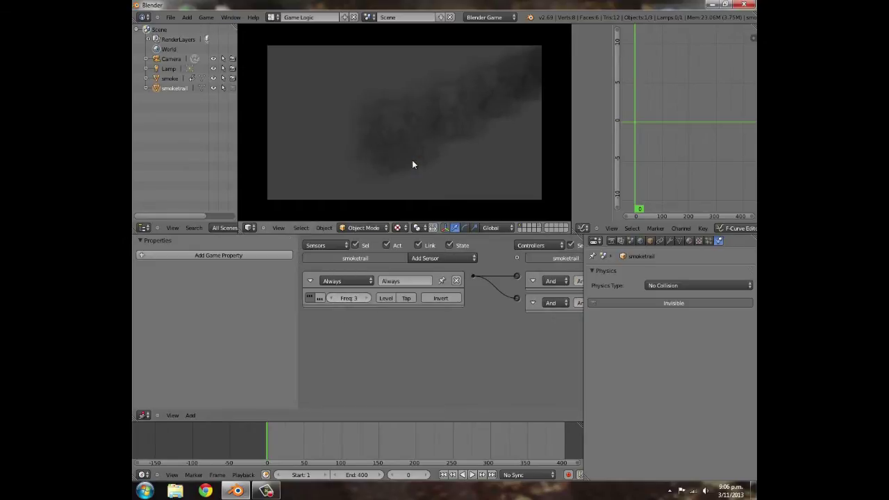
{"action": "key", "text": "Escape"}
{"action": "left_click", "coordinate": [333, 297]}
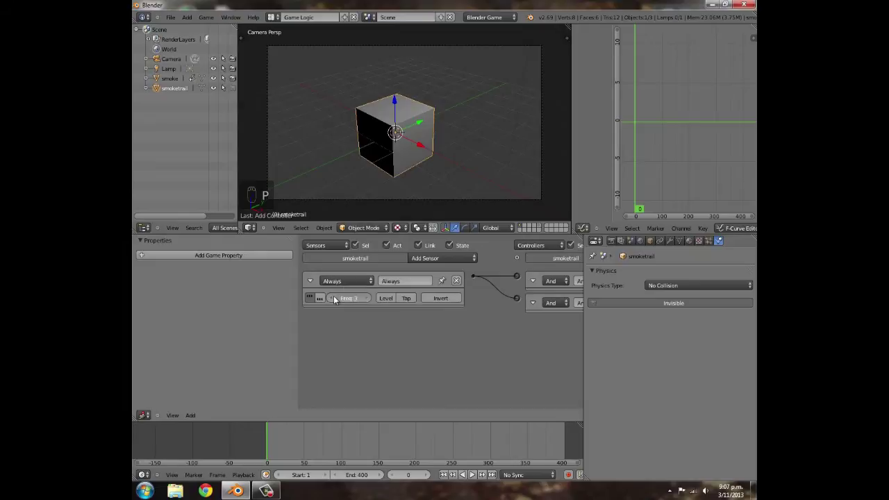
{"action": "key", "text": "p"}
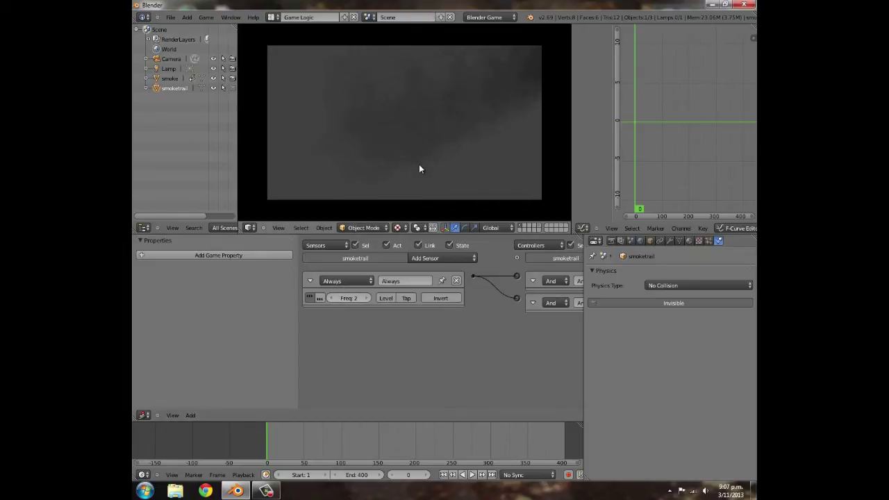
{"action": "key", "text": "Escape"}
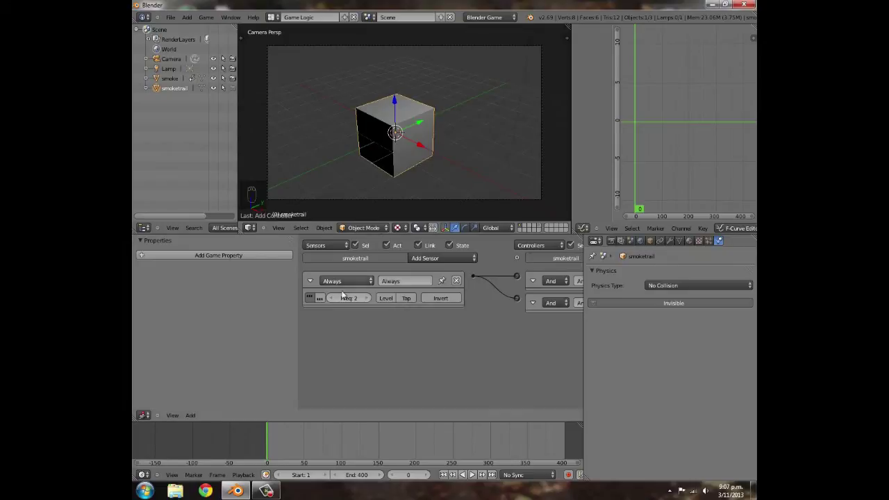
Try Always sensor frequencies of 0 and 3 on the smoketrail cube, running the game after each change.
{"action": "left_click", "coordinate": [333, 298]}
{"action": "key", "text": "p"}
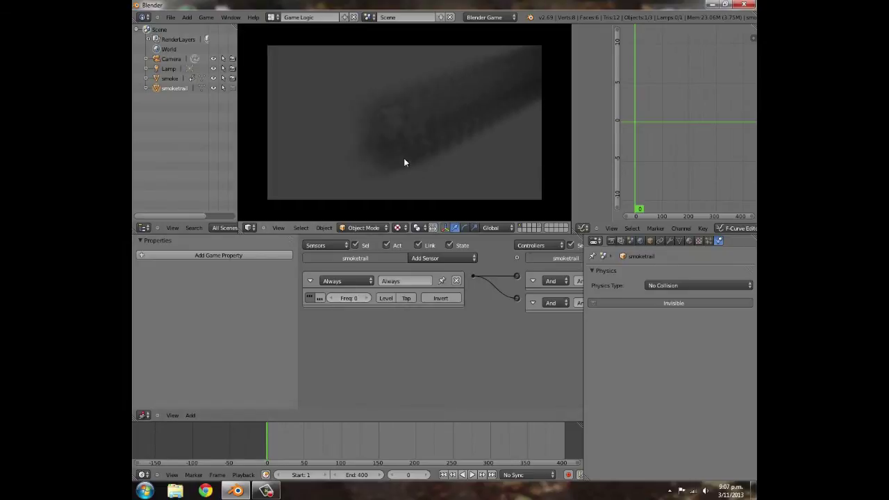
{"action": "key", "text": "Escape"}
{"action": "left_click", "coordinate": [362, 297]}
{"action": "left_click", "coordinate": [363, 298]}
{"action": "key", "text": "p"}
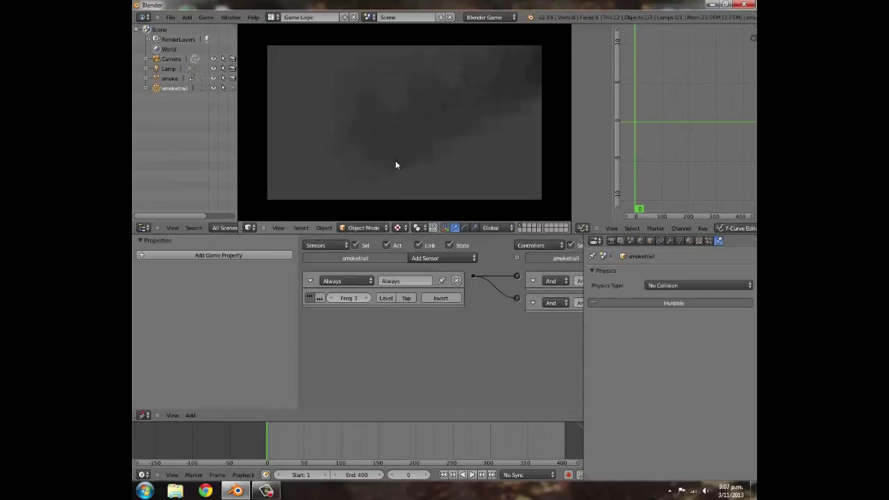
{"action": "key", "text": "Escape"}
Set the smoketrail's Always sensor frequency to 2 and test the smoke trail in the game engine.
{"action": "left_click", "coordinate": [336, 298]}
{"action": "key", "text": "p"}
{"action": "key", "text": "Escape"}
Run the game from a zoomed-out user view to examine the whole moving smoke trail.
{"action": "scroll", "coordinate": [417, 111], "scroll_direction": "down", "scroll_amount": 3}
{"action": "middle_click_drag", "start_coordinate": [377, 132], "coordinate": [462, 135]}
{"action": "middle_click_drag", "start_coordinate": [395, 142], "coordinate": [371, 147]}
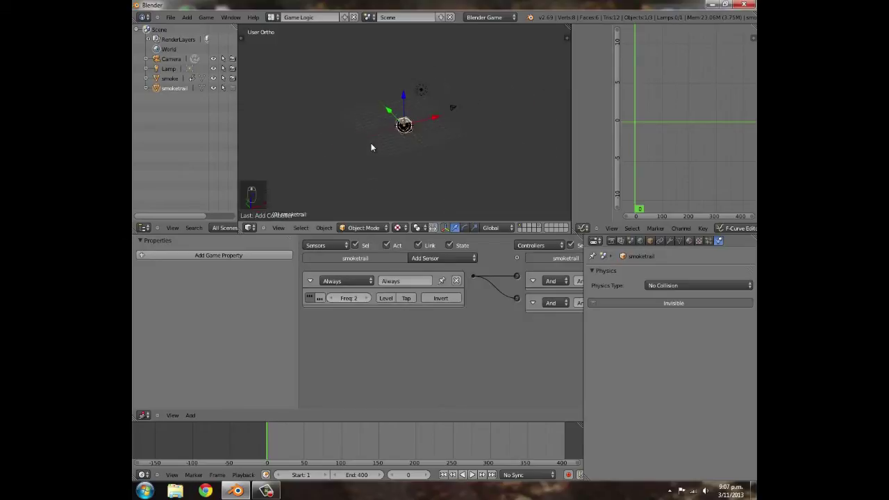
{"action": "key", "text": "p"}
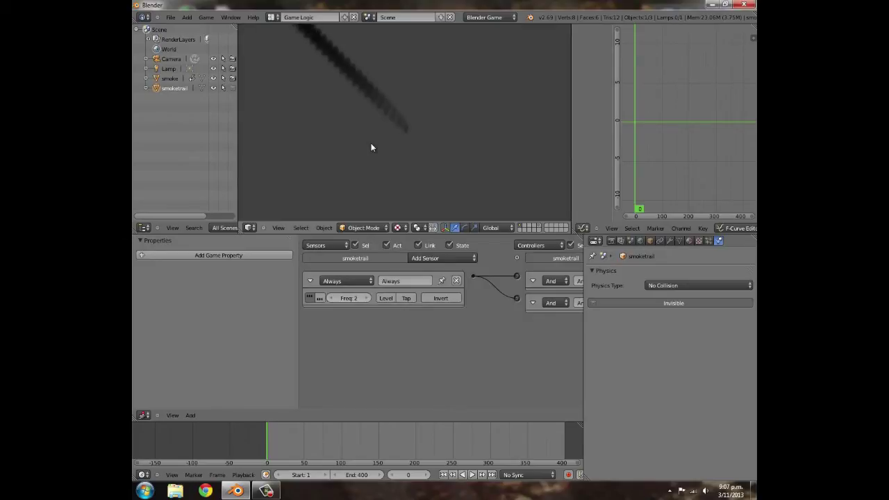
{"action": "key", "text": "Escape"}
{"action": "scroll", "coordinate": [425, 145], "scroll_direction": "up", "scroll_amount": 6}
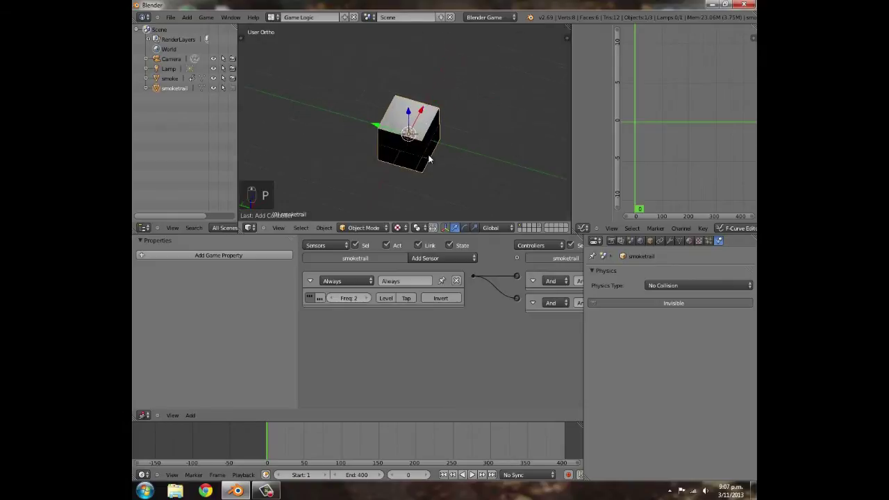
{"action": "scroll", "coordinate": [380, 144], "scroll_direction": "down", "scroll_amount": 8}
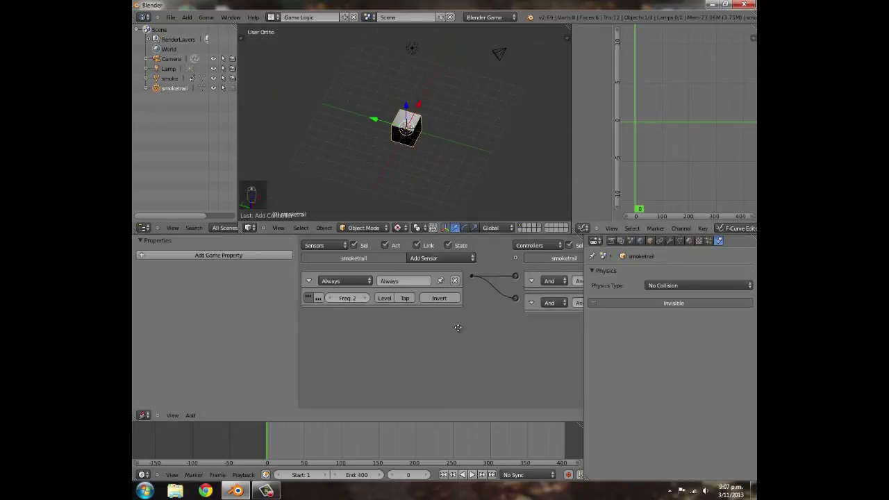
Collapse the smoketrail cube's Always sensor, And controllers and actuators in the logic editor.
{"action": "middle_click_drag", "start_coordinate": [532, 285], "coordinate": [456, 285]}
{"action": "left_click", "coordinate": [456, 284]}
{"action": "left_click", "coordinate": [456, 302]}
{"action": "middle_click_drag", "start_coordinate": [376, 328], "coordinate": [139, 333]}
{"action": "left_click", "coordinate": [423, 300]}
{"action": "middle_click_drag", "start_coordinate": [346, 338], "coordinate": [647, 338]}
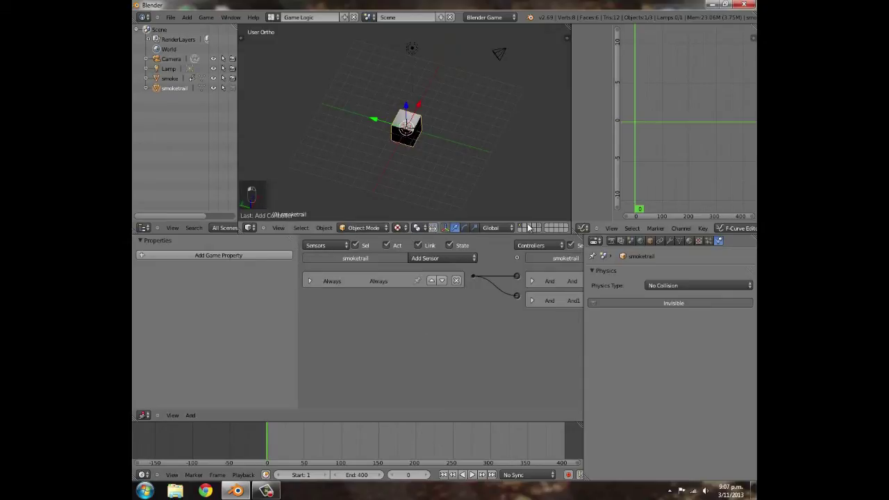
Move the smoketrail cube to the fourth layer and display that layer.
{"action": "scroll", "coordinate": [439, 169], "scroll_direction": "down", "scroll_amount": 2}
{"action": "key", "text": "m"}
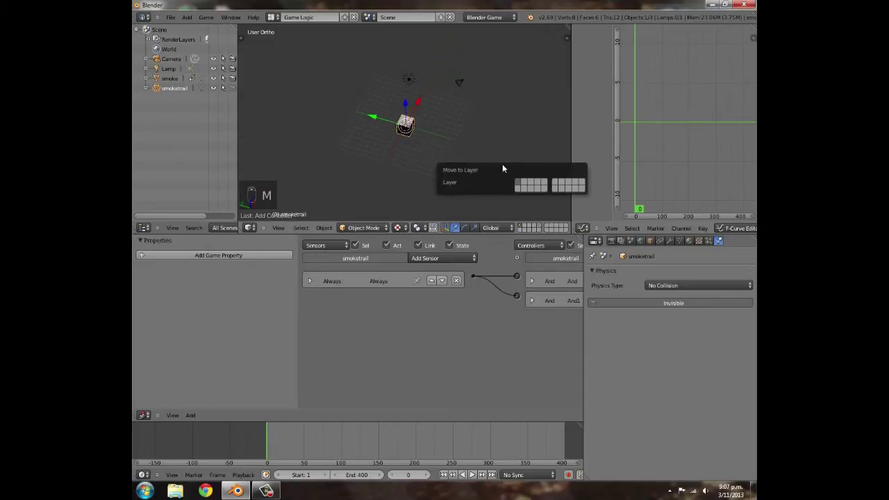
{"action": "left_click", "coordinate": [540, 184]}
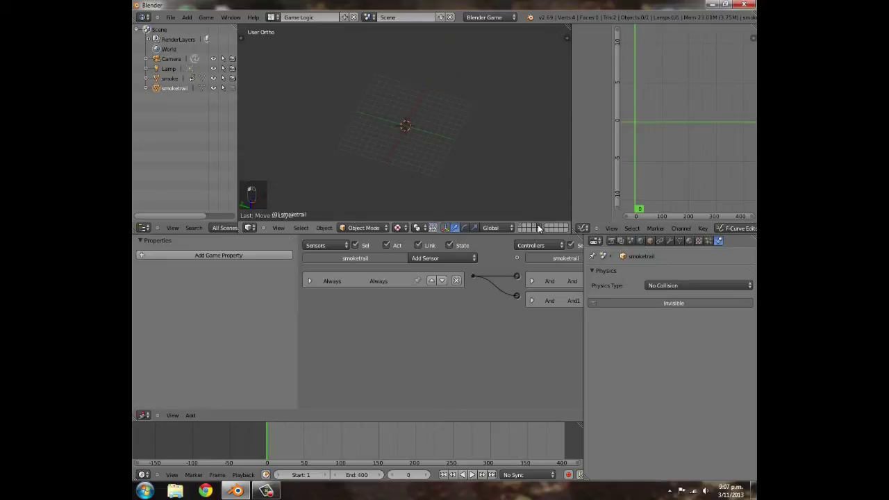
{"action": "left_click", "coordinate": [534, 227]}
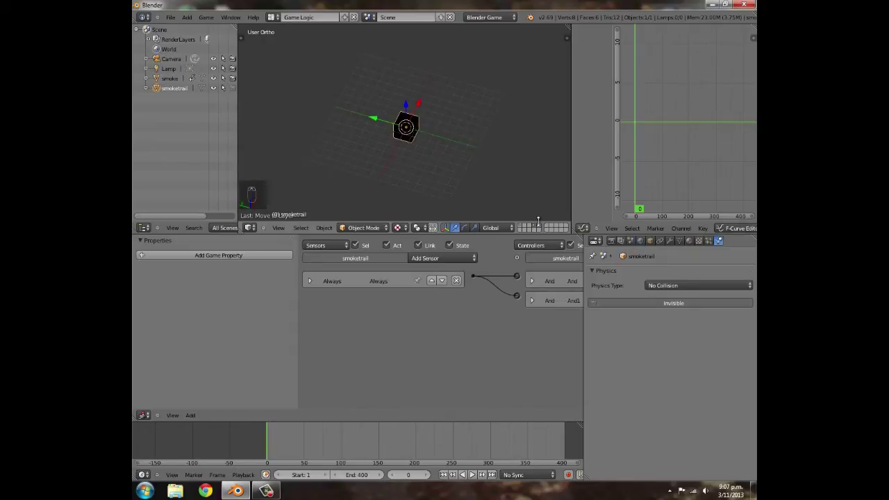
Examine the smoke plane on the fifth layer, return to the smoketrail cube's fourth layer and deselect the cube.
{"action": "left_click", "coordinate": [540, 228]}
{"action": "scroll", "coordinate": [448, 182], "scroll_direction": "up", "scroll_amount": 8}
{"action": "middle_click_drag", "start_coordinate": [456, 177], "coordinate": [473, 148]}
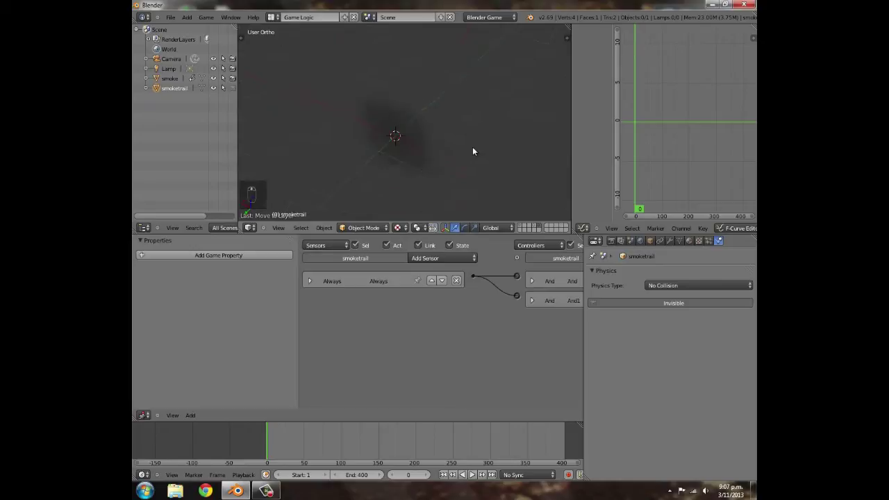
{"action": "key", "text": "Escape"}
{"action": "left_click", "coordinate": [535, 225]}
{"action": "scroll", "coordinate": [449, 152], "scroll_direction": "down", "scroll_amount": 6}
{"action": "mouse_move", "coordinate": [448, 152]}
{"action": "middle_mouse_down"}
{"action": "mouse_move", "coordinate": [376, 144]}
{"action": "mouse_move", "coordinate": [454, 167]}
{"action": "middle_mouse_up"}
{"action": "scroll", "coordinate": [391, 164], "scroll_direction": "up", "scroll_amount": 2}
{"action": "key", "text": "a"}
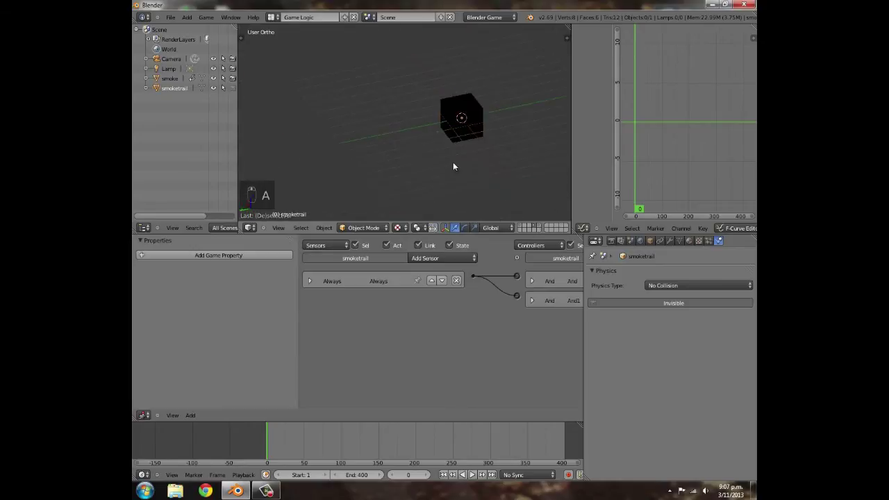
{"action": "scroll", "coordinate": [523, 143], "scroll_direction": "up", "scroll_amount": 5}
{"action": "scroll", "coordinate": [438, 88], "scroll_direction": "down", "scroll_amount": 5}
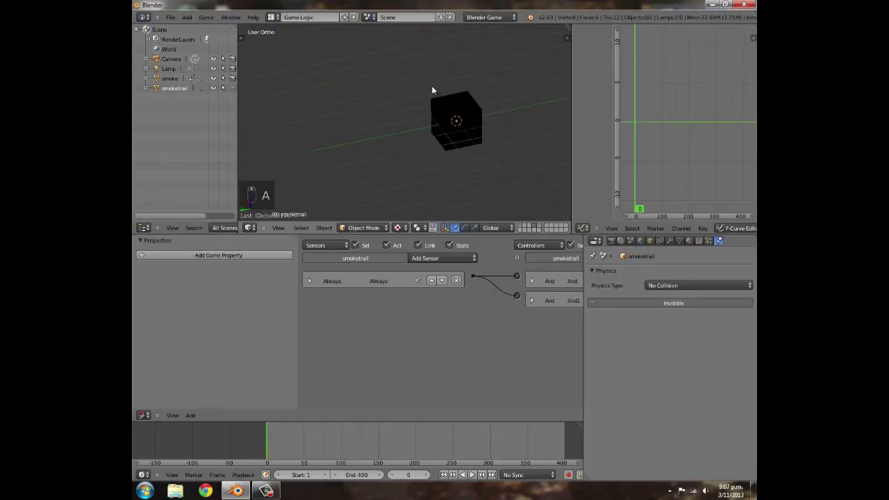
{"action": "middle_click_drag", "start_coordinate": [394, 132], "coordinate": [441, 123], "text": "shift"}
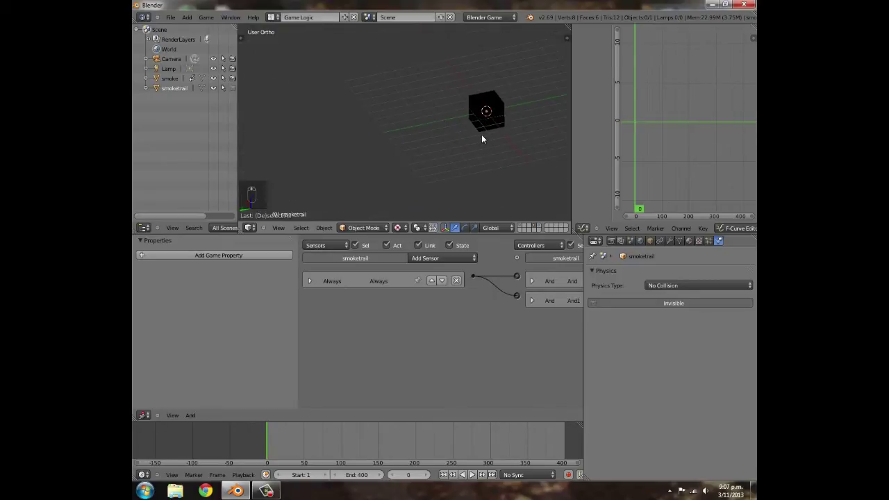
{"action": "middle_click_drag", "start_coordinate": [498, 133], "coordinate": [441, 119], "text": "shift"}
Show the first layer, containing the camera and lamp, and add a new cube at the 3D cursor.
{"action": "left_click", "coordinate": [529, 227]}
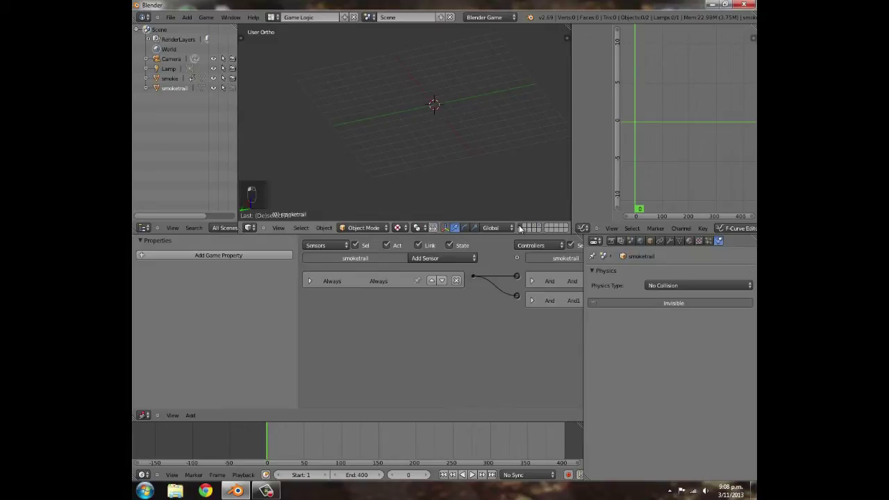
{"action": "key", "text": "shift+a"}
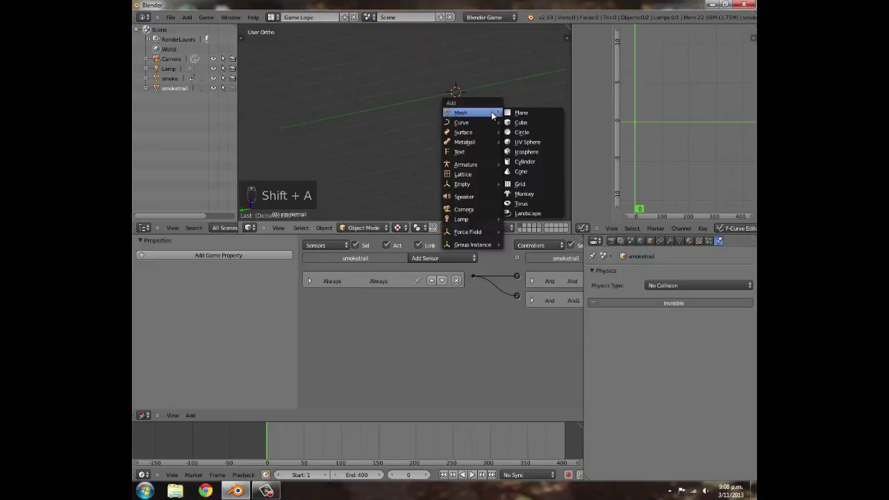
{"action": "left_click", "coordinate": [515, 124]}
{"action": "middle_click_drag", "start_coordinate": [472, 127], "coordinate": [416, 178], "text": "shift"}
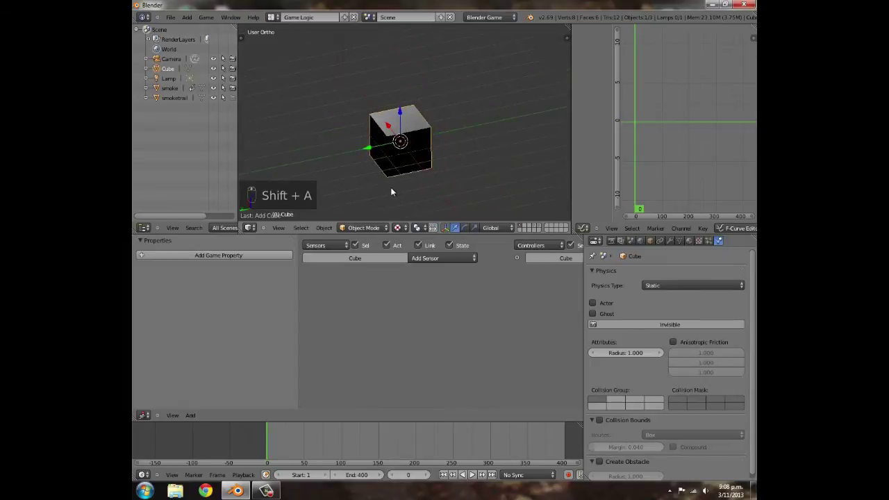
{"action": "scroll", "coordinate": [391, 189], "scroll_direction": "up", "scroll_amount": 3}
Rename the new cube as smokespawner.
{"action": "left_click", "coordinate": [649, 240]}
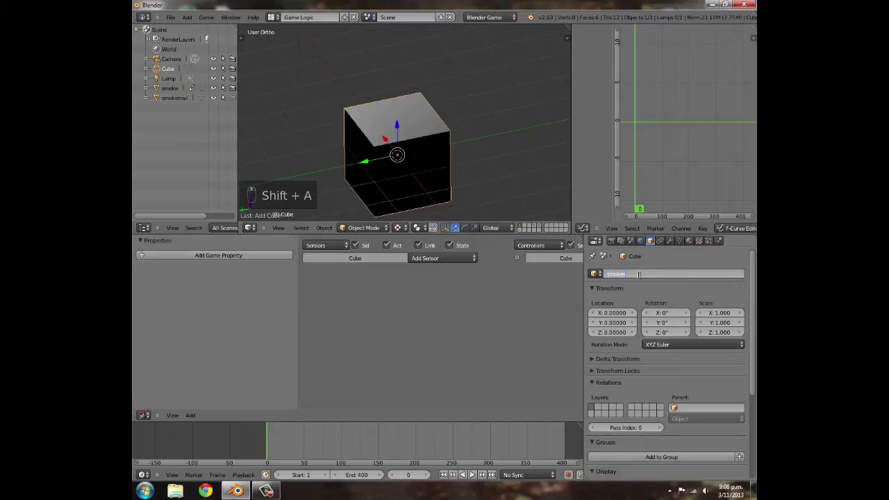
{"action": "left_click", "coordinate": [638, 275]}
{"action": "type", "text": "smokespawner"}
{"action": "key", "text": "Return"}
Add an Always sensor and an Edit Object actuator to the smokespawner, linked through an And controller.
{"action": "left_click", "coordinate": [438, 257]}
{"action": "left_click", "coordinate": [430, 271]}
{"action": "middle_click_drag", "start_coordinate": [466, 297], "coordinate": [249, 288]}
{"action": "scroll", "coordinate": [529, 268], "scroll_direction": "right", "scroll_amount": 2, "text": "ctrl"}
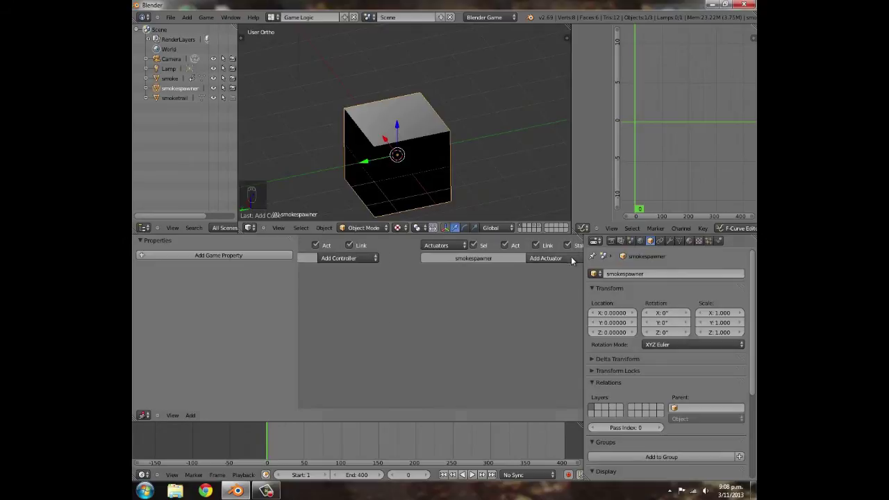
{"action": "left_click", "coordinate": [570, 258]}
{"action": "left_click", "coordinate": [551, 302]}
{"action": "left_click", "coordinate": [543, 259]}
{"action": "left_click", "coordinate": [549, 302]}
{"action": "scroll", "coordinate": [421, 301], "scroll_direction": "left", "scroll_amount": 4, "text": "ctrl"}
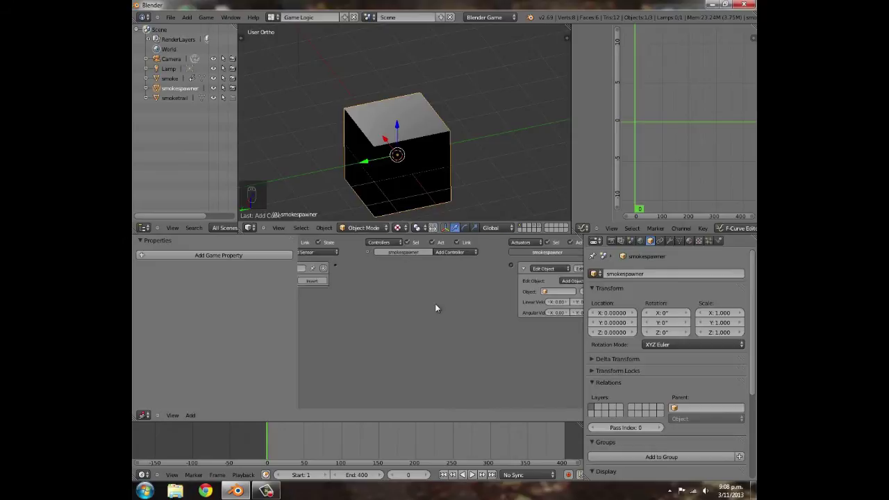
{"action": "left_click_drag", "start_coordinate": [488, 269], "coordinate": [521, 264]}
Set the Edit Object actuator to add the smoketrail object with a time of 10.
{"action": "scroll", "coordinate": [472, 307], "scroll_direction": "right", "scroll_amount": 4, "text": "ctrl"}
{"action": "left_click", "coordinate": [499, 291]}
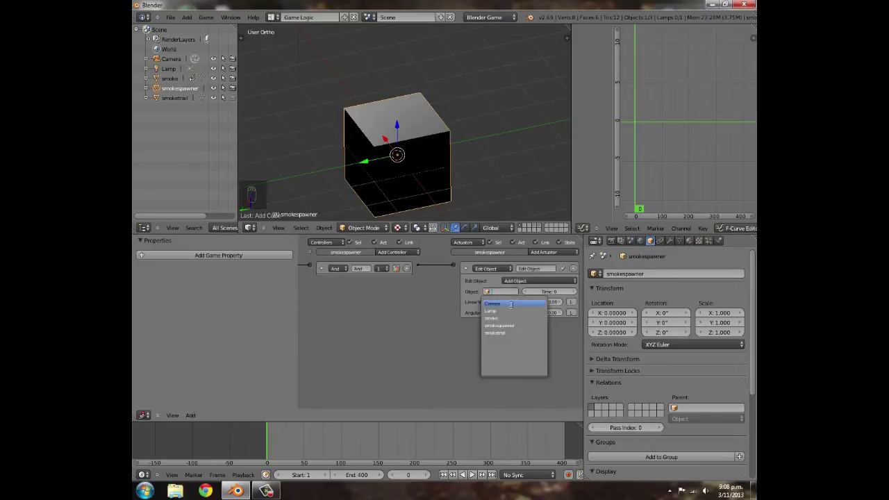
{"action": "left_click", "coordinate": [521, 326]}
{"action": "left_click", "coordinate": [500, 291]}
{"action": "left_click", "coordinate": [514, 338]}
{"action": "left_click", "coordinate": [551, 292]}
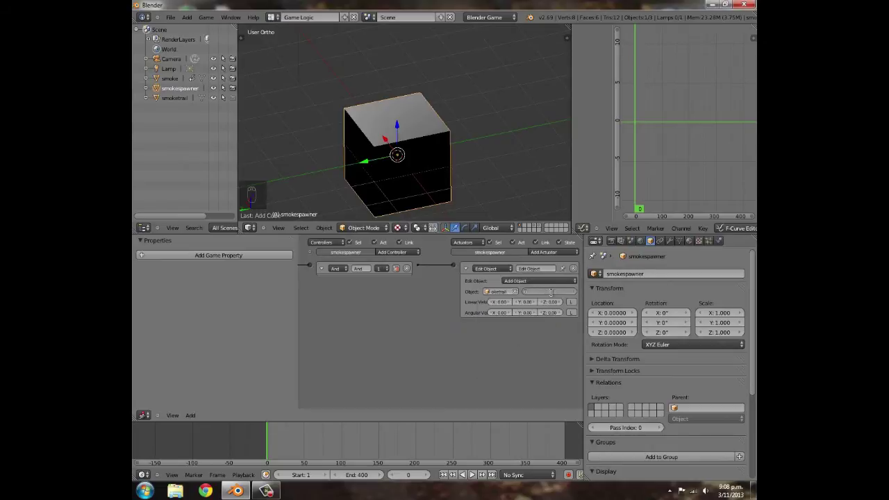
{"action": "left_click", "coordinate": [441, 330]}
{"action": "left_click", "coordinate": [549, 290]}
{"action": "key", "text": "Return"}
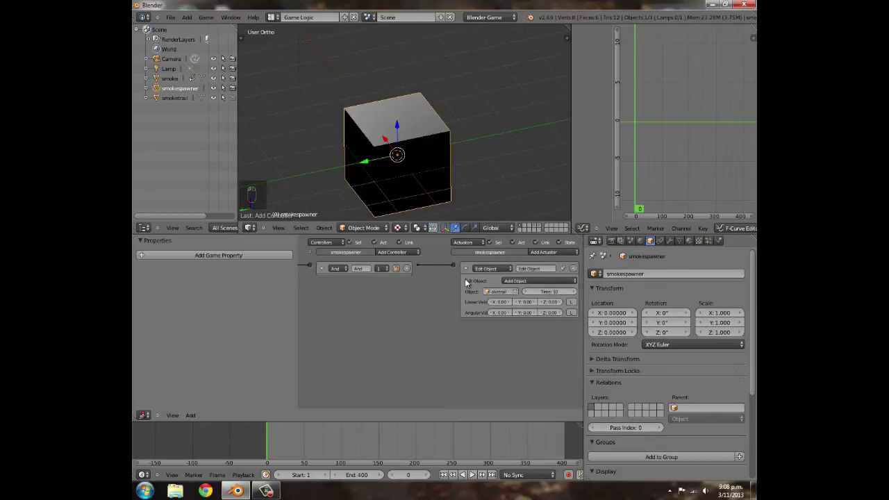
Collapse the smokespawner's logic bricks and test its spawned smoke trail in the game engine.
{"action": "scroll", "coordinate": [482, 300], "scroll_direction": "left", "scroll_amount": 5, "text": "ctrl"}
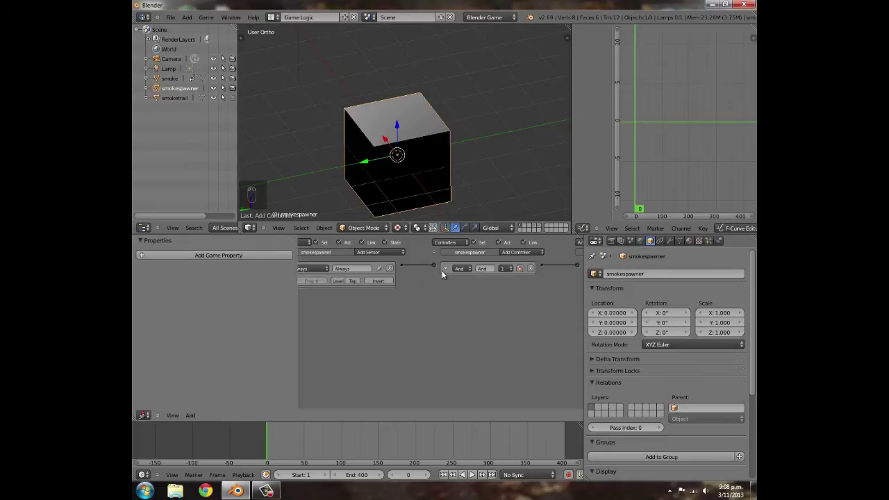
{"action": "scroll", "coordinate": [395, 149], "scroll_direction": "down", "scroll_amount": 6}
{"action": "key", "text": "p"}
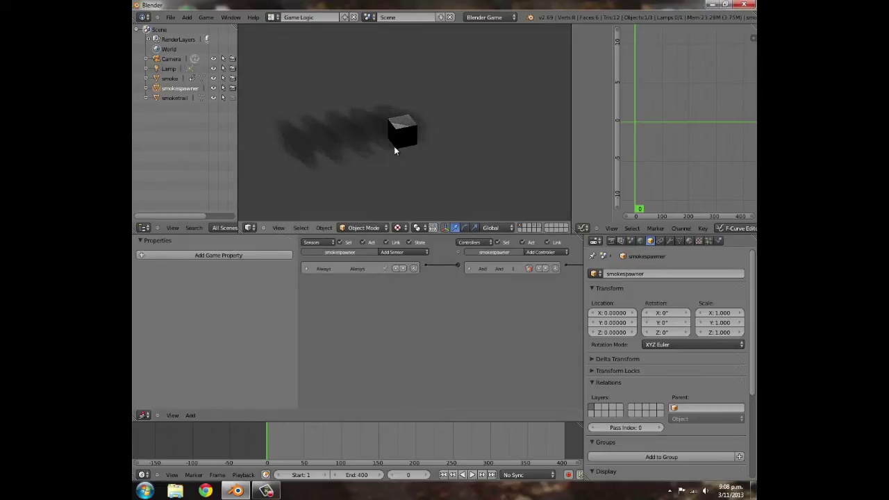
{"action": "key", "text": "Escape"}
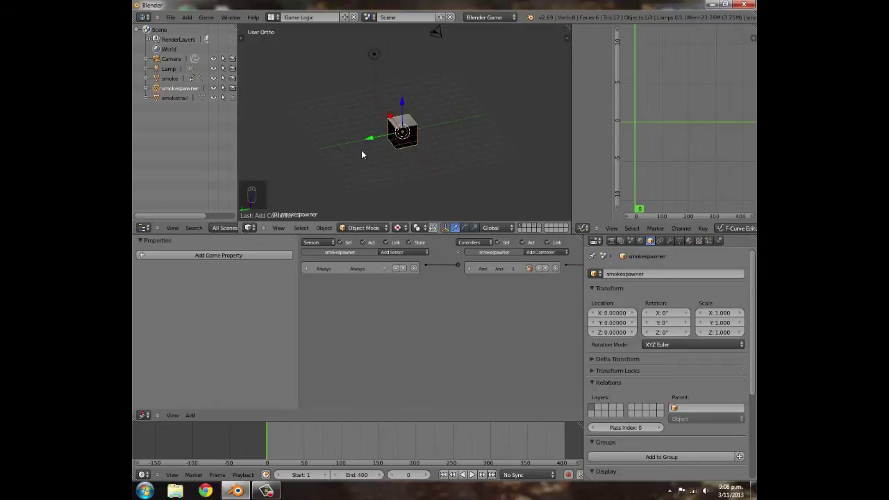
Set the smokespawner's physics type to No Collision and make the cube invisible in the game.
{"action": "middle_click_drag", "start_coordinate": [437, 167], "coordinate": [379, 132]}
{"action": "scroll", "coordinate": [379, 133], "scroll_direction": "up", "scroll_amount": 3}
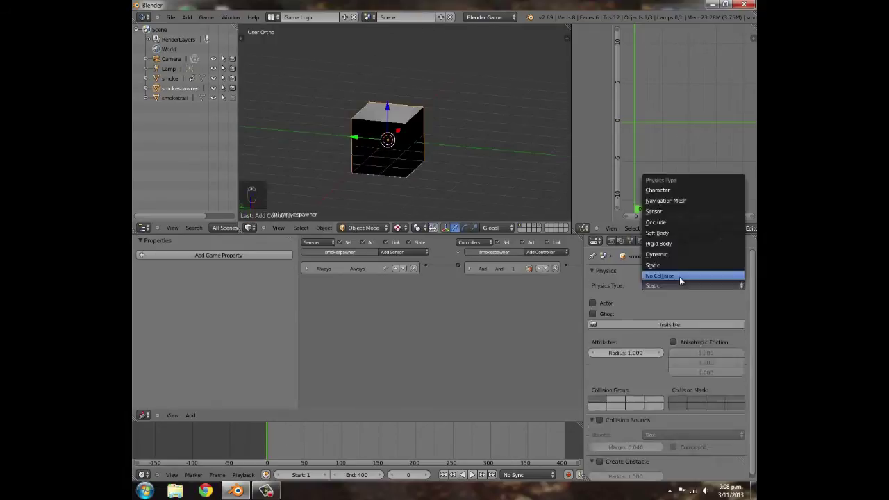
{"action": "left_click", "coordinate": [679, 277]}
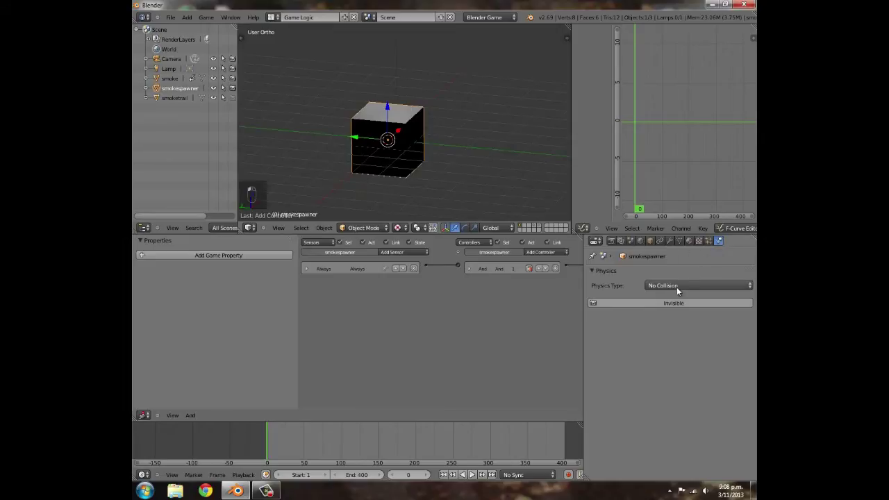
Duplicate the smokespawner cube in place and rotate the copy about the global Z and Y axes.
{"action": "middle_click_drag", "start_coordinate": [389, 167], "coordinate": [450, 158]}
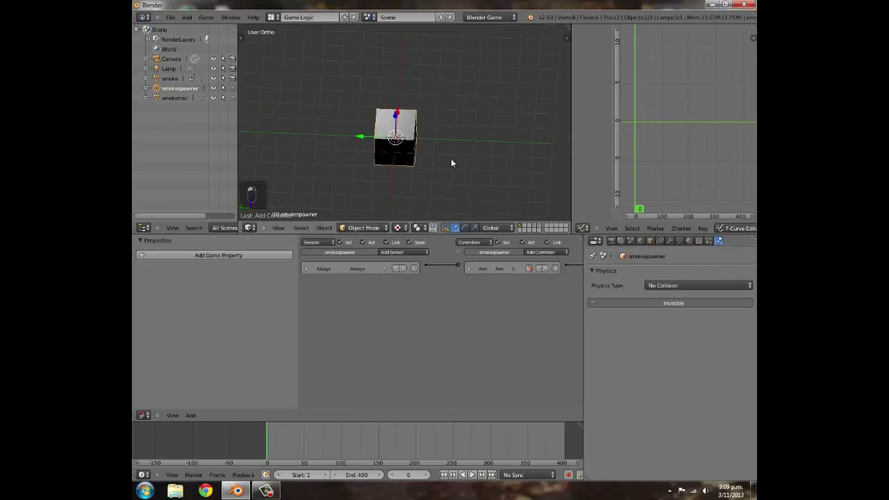
{"action": "key", "text": "shift+d"}
{"action": "key", "text": "r"}
{"action": "key", "text": "z"}
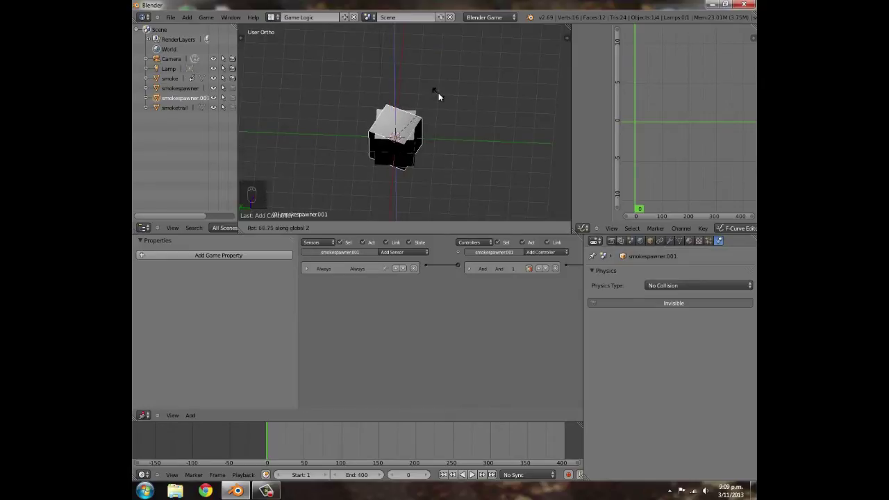
{"action": "left_click", "coordinate": [503, 170]}
{"action": "middle_click_drag", "start_coordinate": [503, 171], "coordinate": [484, 172]}
{"action": "key", "text": "r"}
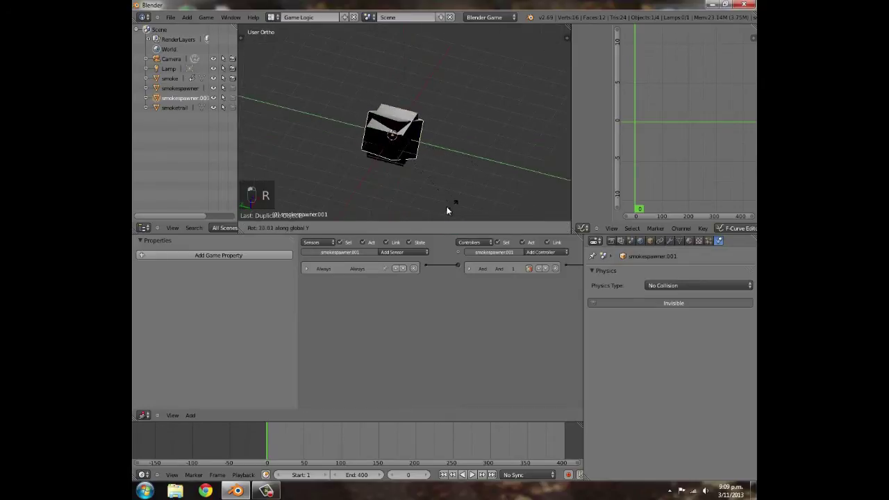
{"action": "left_click", "coordinate": [447, 206]}
Duplicate the rotated smokespawner copy in place and rotate this second copy twice to a different angle.
{"action": "key", "text": "shift+d"}
{"action": "key", "text": "r"}
{"action": "left_click", "coordinate": [484, 120]}
{"action": "key", "text": "r"}
{"action": "left_click", "coordinate": [479, 146]}
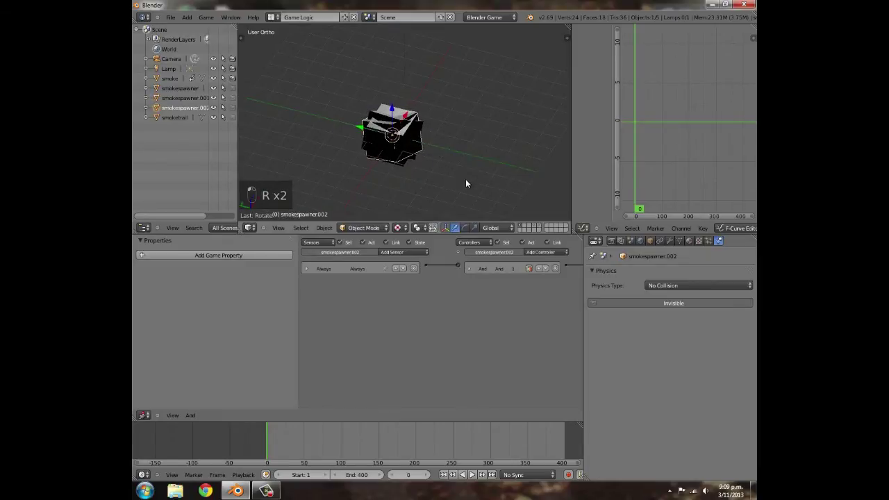
Duplicate a third smokespawner copy in place, rotating it about the global Z axis and once more.
{"action": "key", "text": "shift+d"}
{"action": "key", "text": "r"}
{"action": "key", "text": "z"}
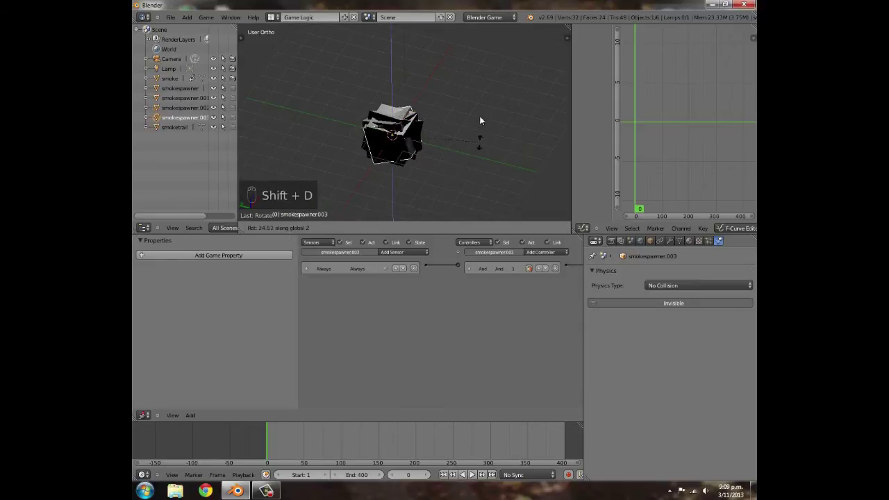
{"action": "left_click", "coordinate": [444, 81]}
{"action": "key", "text": "r"}
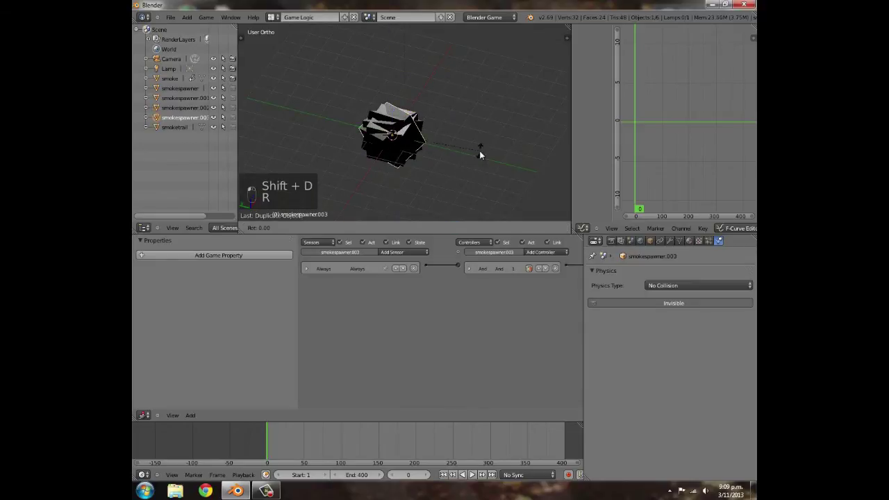
{"action": "left_click", "coordinate": [476, 174]}
Deselect everything and test the overlapping smokespawners' smoke in the game engine.
{"action": "key", "text": "a"}
{"action": "middle_click_drag", "start_coordinate": [484, 174], "coordinate": [415, 151]}
{"action": "key", "text": "p"}
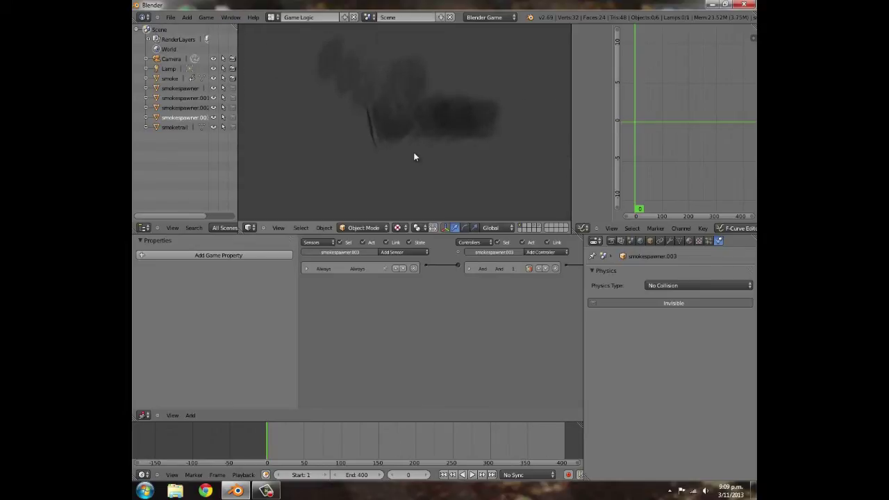
{"action": "key", "text": "Escape"}
{"action": "key", "text": "p"}
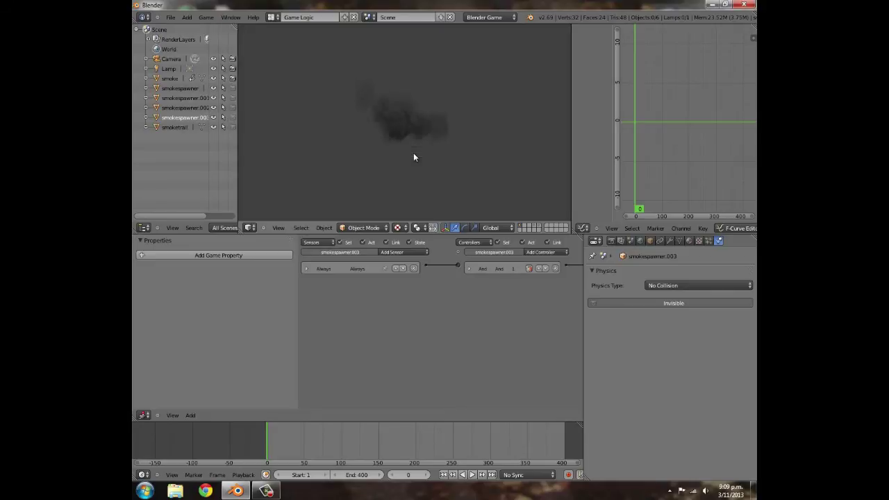
{"action": "key", "text": "Escape"}
{"action": "key", "text": "p"}
Set the time of the third smokespawner copy's Edit Object actuator to 7.
{"action": "middle_click_drag", "start_coordinate": [518, 340], "coordinate": [369, 343]}
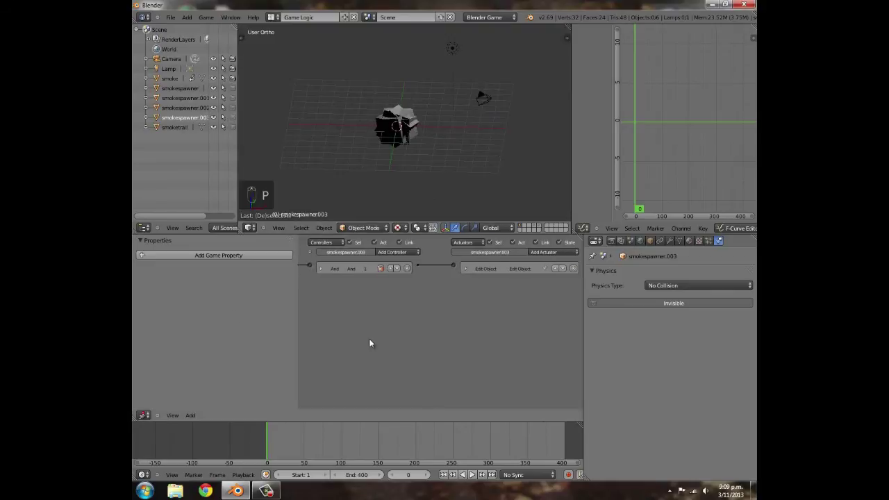
{"action": "scroll", "coordinate": [457, 343], "scroll_direction": "up", "scroll_amount": 3}
{"action": "left_click", "coordinate": [471, 278]}
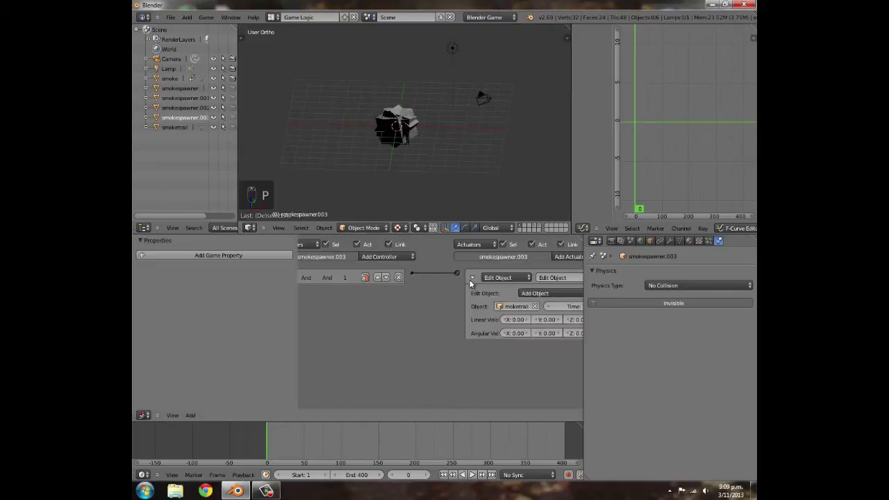
{"action": "scroll", "coordinate": [514, 305], "scroll_direction": "right", "scroll_amount": 2, "text": "ctrl"}
{"action": "left_click", "coordinate": [512, 306]}
{"action": "left_click", "coordinate": [511, 306]}
{"action": "left_click", "coordinate": [511, 306]}
Delete the three rotated smokespawner copies, keeping only the original cube.
{"action": "middle_click_drag", "start_coordinate": [408, 111], "coordinate": [437, 193]}
{"action": "scroll", "coordinate": [436, 193], "scroll_direction": "down", "scroll_amount": 5}
{"action": "scroll", "coordinate": [436, 193], "scroll_direction": "up", "scroll_amount": 1}
{"action": "scroll", "coordinate": [429, 195], "scroll_direction": "up", "scroll_amount": 4}
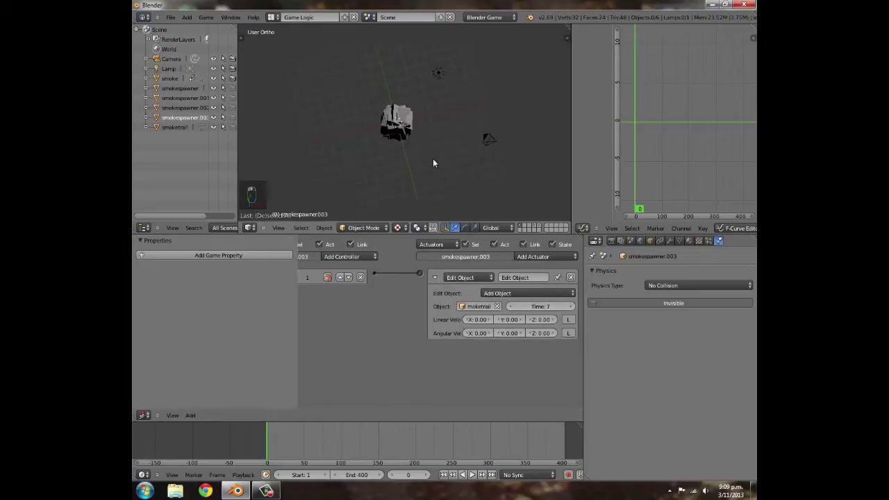
{"action": "right_click", "coordinate": [392, 101]}
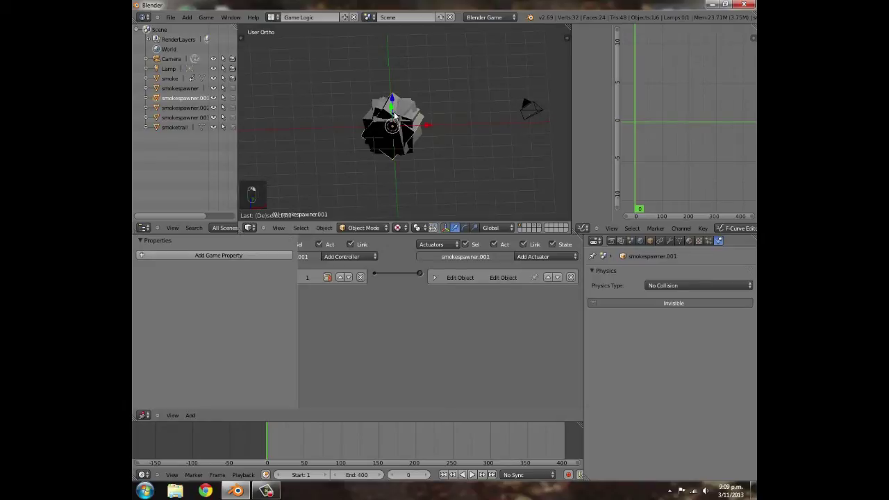
{"action": "key", "text": "x"}
{"action": "left_click", "coordinate": [394, 116]}
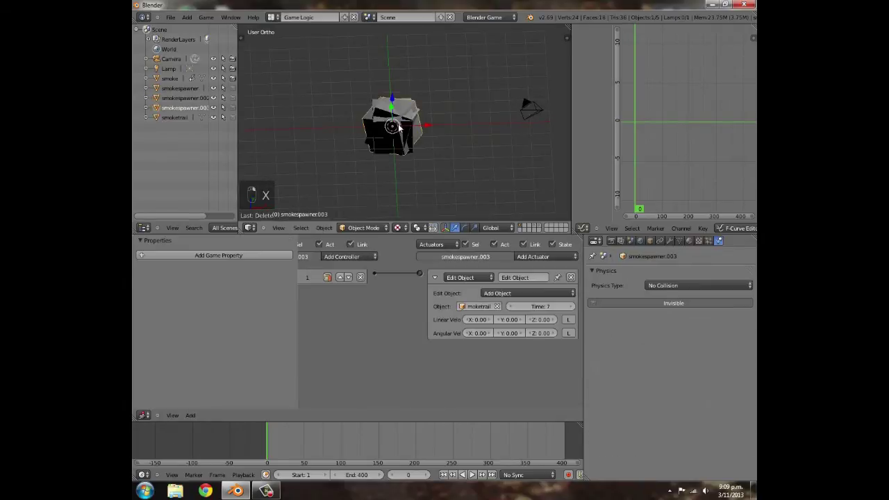
{"action": "key", "text": "x"}
{"action": "left_click", "coordinate": [399, 128]}
{"action": "right_click", "coordinate": [410, 120]}
{"action": "key", "text": "x"}
{"action": "left_click", "coordinate": [406, 125]}
Set the time of the original smokespawner's Edit Object actuator to 7.
{"action": "right_click", "coordinate": [395, 128]}
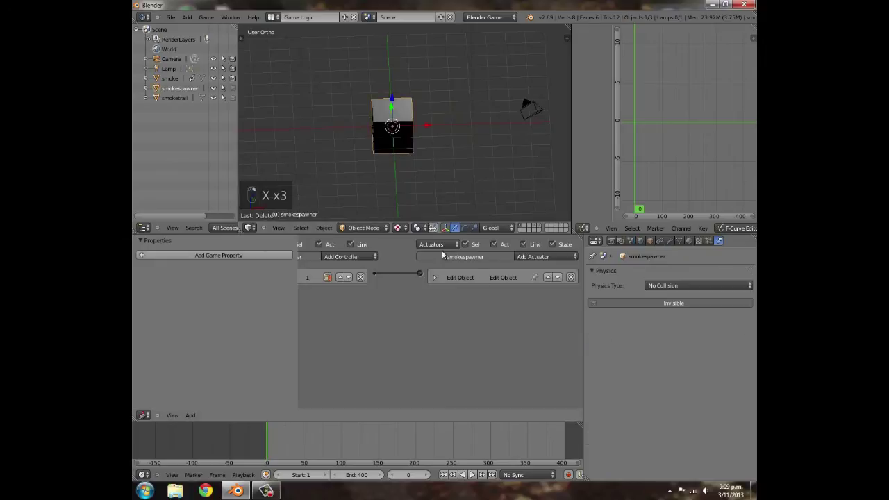
{"action": "left_click", "coordinate": [434, 277]}
{"action": "left_click", "coordinate": [510, 307]}
{"action": "left_click", "coordinate": [511, 306]}
{"action": "left_click", "coordinate": [510, 306]}
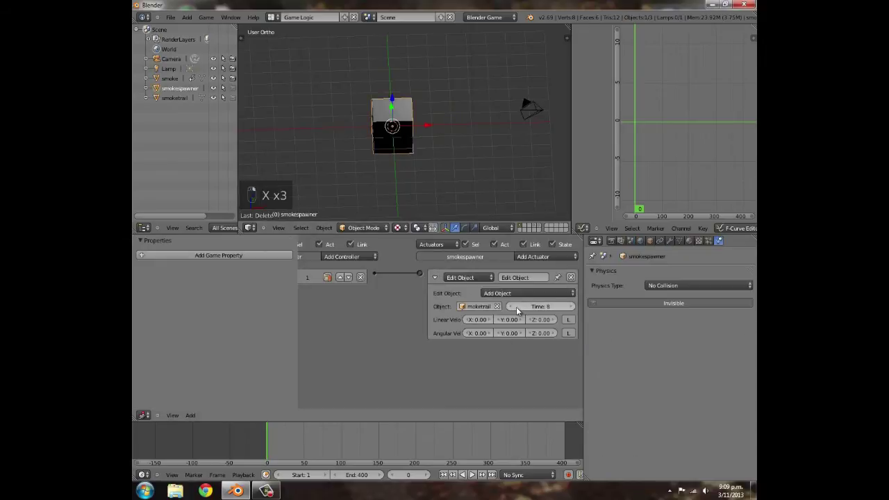
Test the single smokespawner's smoke in the game engine from the user view and the camera view.
{"action": "scroll", "coordinate": [436, 177], "scroll_direction": "down", "scroll_amount": 2}
{"action": "key", "text": "p"}
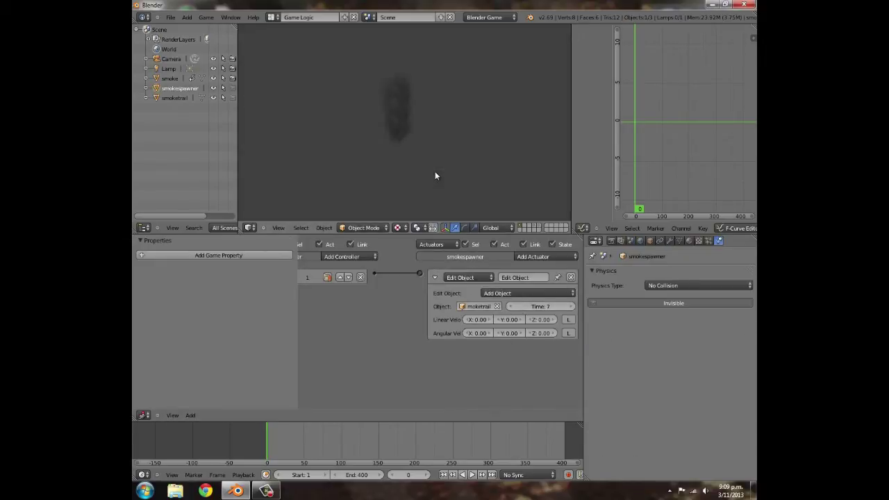
{"action": "key", "text": "Escape"}
{"action": "key", "text": "KP_0"}
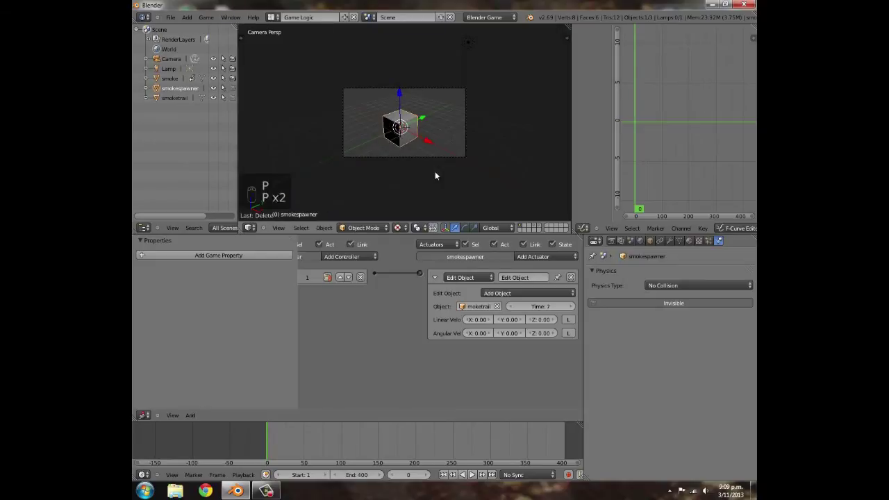
{"action": "key", "text": "p"}
{"action": "key", "text": "Escape"}
Duplicate the original smokespawner cube in place and rotate the copy to a new angle.
{"action": "middle_click_drag", "start_coordinate": [399, 150], "coordinate": [437, 122]}
{"action": "scroll", "coordinate": [422, 111], "scroll_direction": "down", "scroll_amount": 2}
{"action": "scroll", "coordinate": [450, 134], "scroll_direction": "up", "scroll_amount": 3}
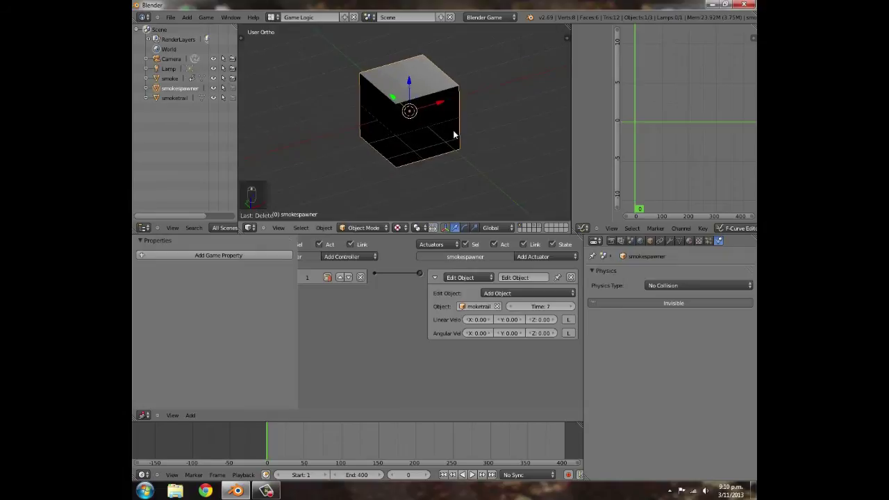
{"action": "key", "text": "shift+d"}
{"action": "key", "text": "r"}
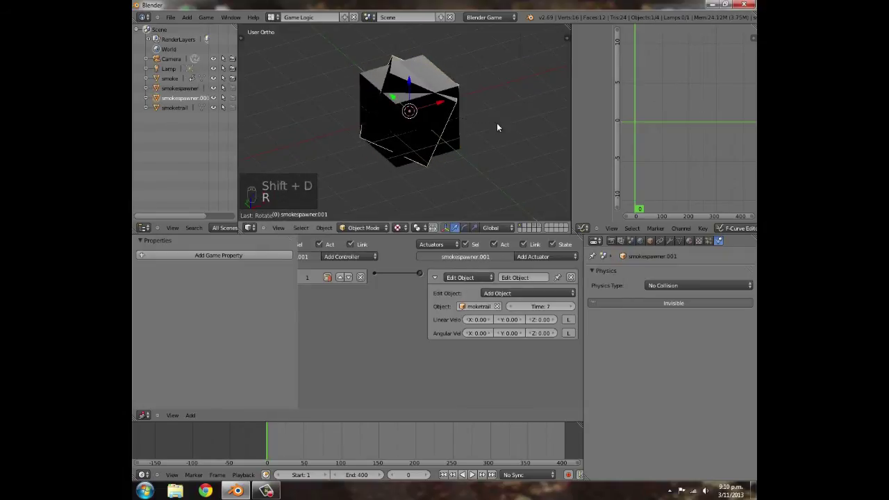
{"action": "left_click", "coordinate": [497, 122]}
Duplicate a second smokespawner copy in place and rotate it repeatedly, including about the global X and Y axes.
{"action": "key", "text": "shift+d"}
{"action": "key", "text": "r"}
{"action": "key", "text": "r"}
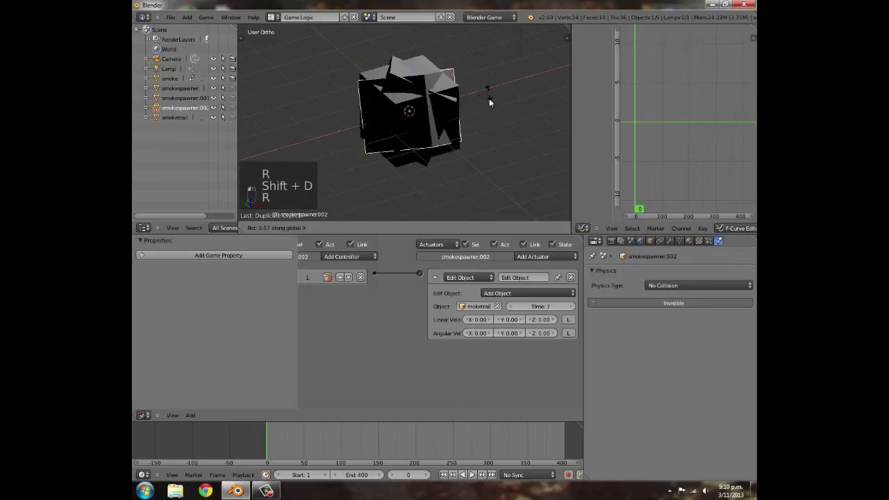
{"action": "left_click", "coordinate": [489, 107]}
{"action": "key", "text": "r"}
{"action": "left_click", "coordinate": [491, 112]}
{"action": "key", "text": "r"}
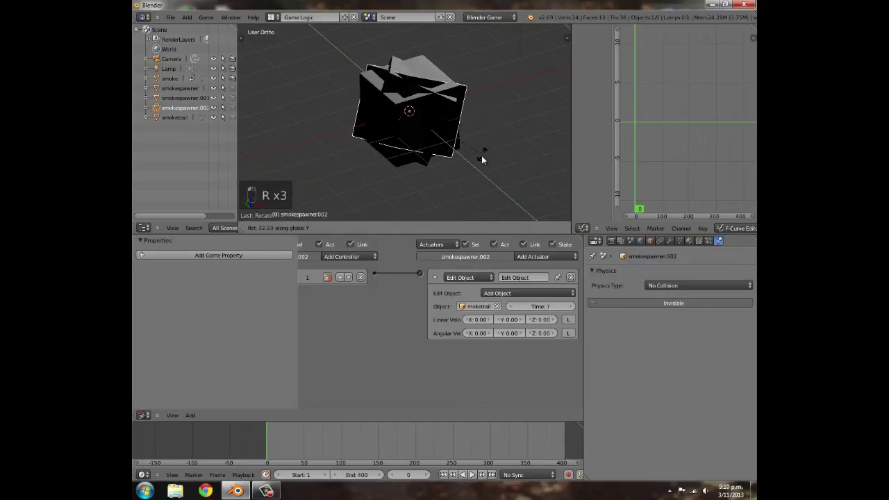
{"action": "left_click", "coordinate": [481, 155]}
Duplicate a third smokespawner copy in place and rotate it to another angle.
{"action": "key", "text": "shift+d"}
{"action": "left_click", "coordinate": [461, 58]}
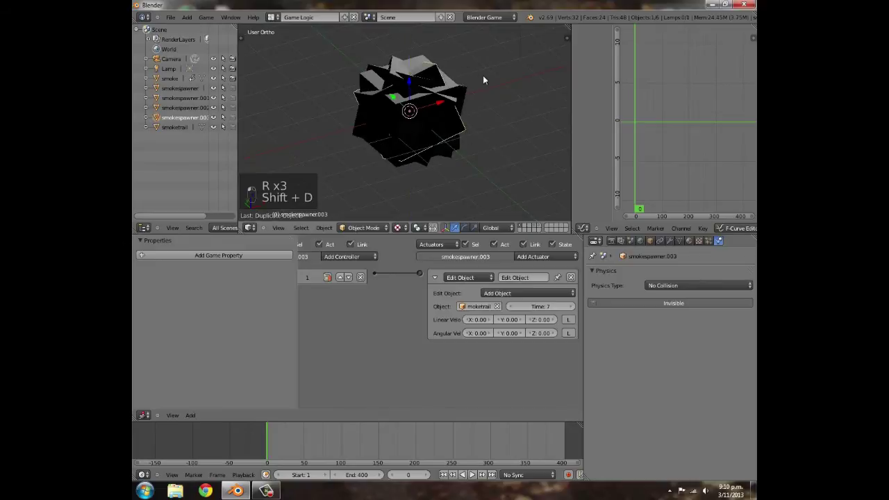
{"action": "key", "text": "r"}
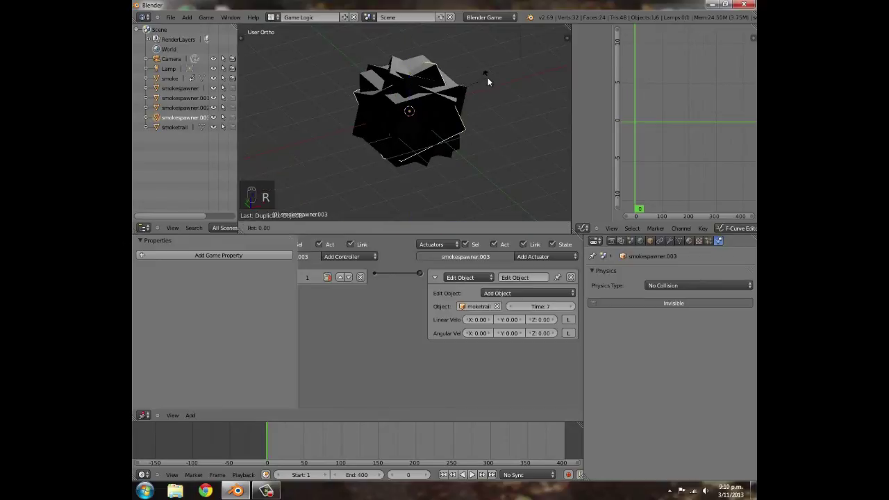
{"action": "left_click", "coordinate": [489, 158]}
{"action": "middle_click_drag", "start_coordinate": [498, 151], "coordinate": [477, 143]}
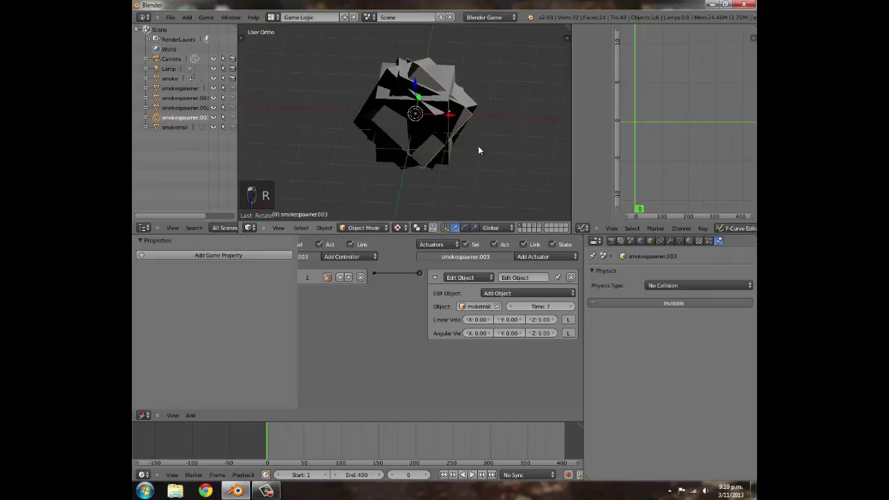
Duplicate a fourth smokespawner copy and rotate it about the global Y axis.
{"action": "key", "text": "shift+d"}
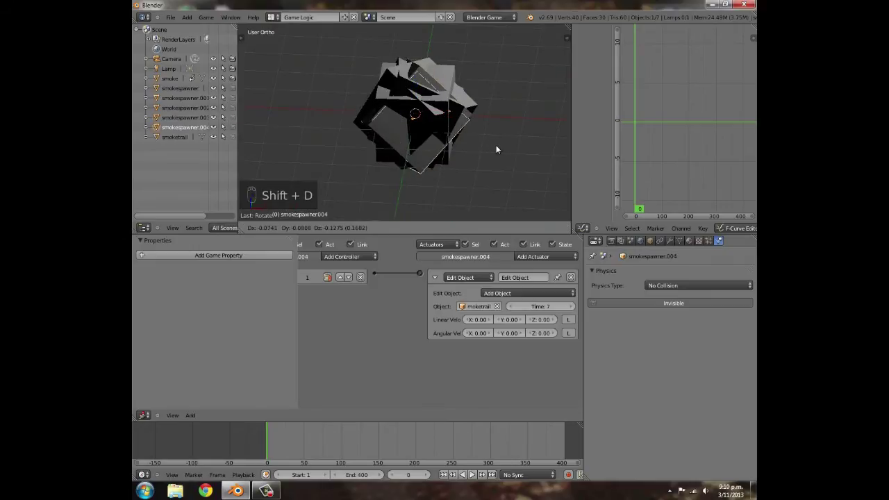
{"action": "key", "text": "r"}
{"action": "key", "text": "y"}
{"action": "left_click", "coordinate": [455, 157]}
Duplicate a fifth smokespawner copy and rotate it about the Z axis, the Y axis and the Z axis again.
{"action": "key", "text": "shift+d"}
{"action": "key", "text": "r"}
{"action": "key", "text": "z"}
{"action": "left_click", "coordinate": [478, 114]}
{"action": "key", "text": "r"}
{"action": "key", "text": "y"}
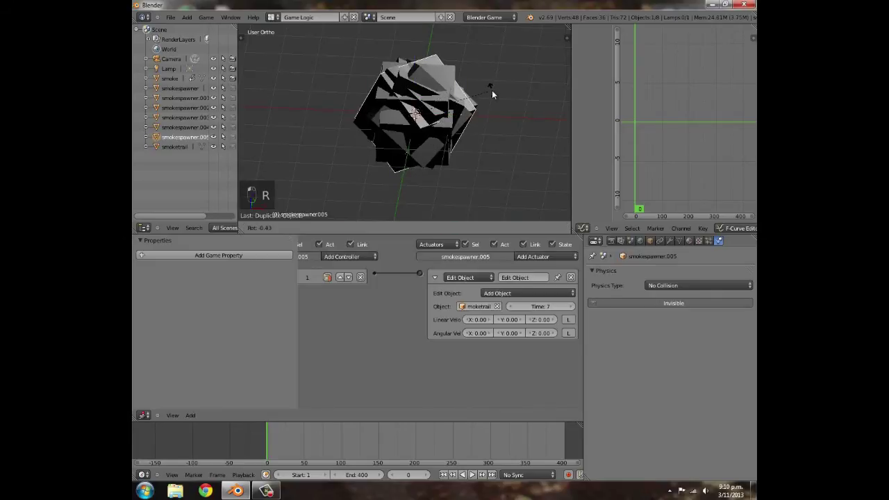
{"action": "left_click", "coordinate": [486, 125]}
{"action": "key", "text": "r"}
{"action": "key", "text": "z"}
{"action": "left_click", "coordinate": [485, 134]}
Duplicate a sixth smokespawner copy and rotate it about the X and Y axes.
{"action": "key", "text": "shift+d"}
{"action": "key", "text": "r"}
{"action": "key", "text": "x"}
{"action": "left_click", "coordinate": [368, 168]}
{"action": "key", "text": "r"}
{"action": "key", "text": "y"}
{"action": "left_click", "coordinate": [382, 181]}
Deselect everything and test the smoke from all seven smokespawners in the game engine.
{"action": "scroll", "coordinate": [454, 156], "scroll_direction": "down", "scroll_amount": 2}
{"action": "scroll", "coordinate": [454, 161], "scroll_direction": "down", "scroll_amount": 4}
{"action": "key", "text": "a"}
{"action": "key", "text": "p"}
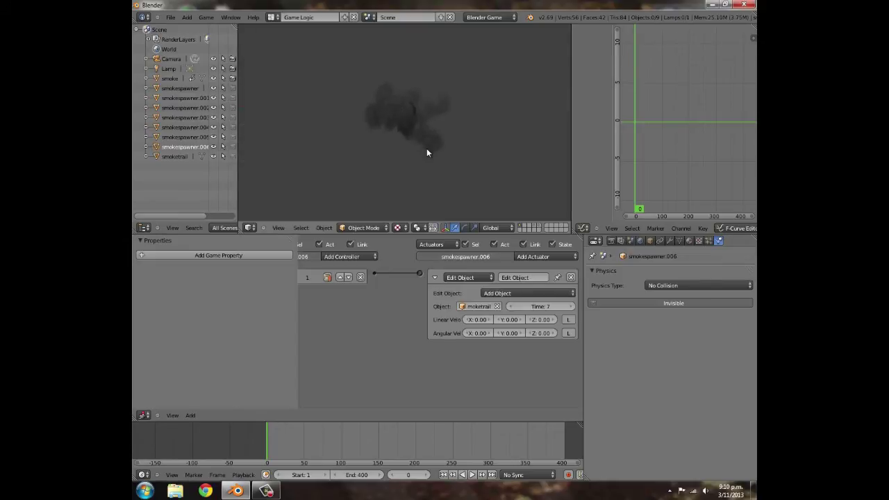
{"action": "key", "text": "Escape"}
Set the physics type of the smoke plane on its hidden layer to No Collision.
{"action": "scroll", "coordinate": [422, 151], "scroll_direction": "up", "scroll_amount": 4}
{"action": "left_click", "coordinate": [539, 227]}
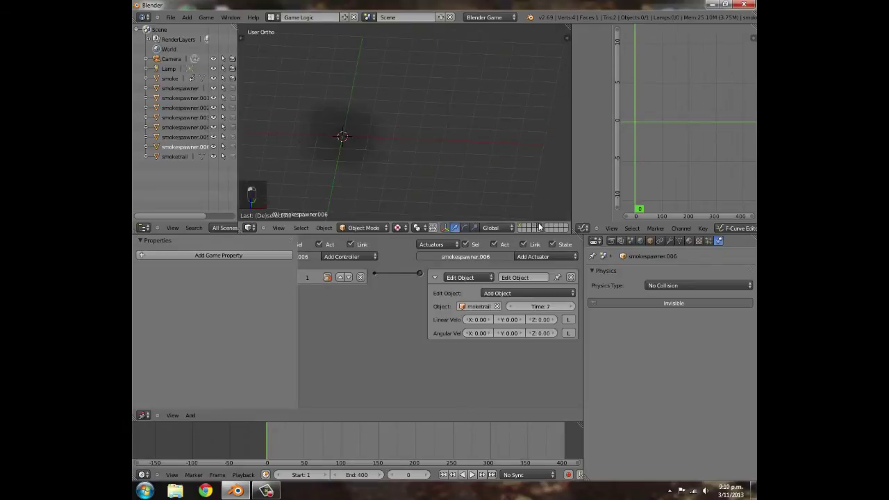
{"action": "right_click", "coordinate": [350, 137]}
{"action": "left_click", "coordinate": [686, 284]}
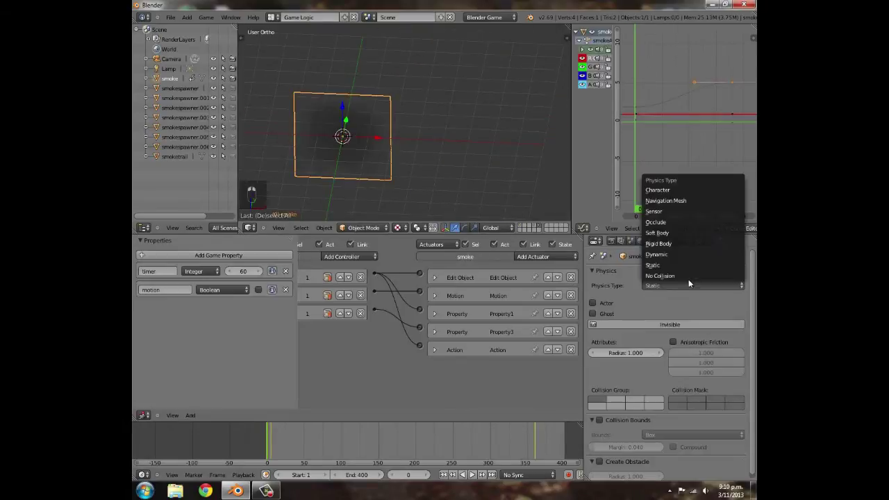
{"action": "left_click", "coordinate": [689, 277]}
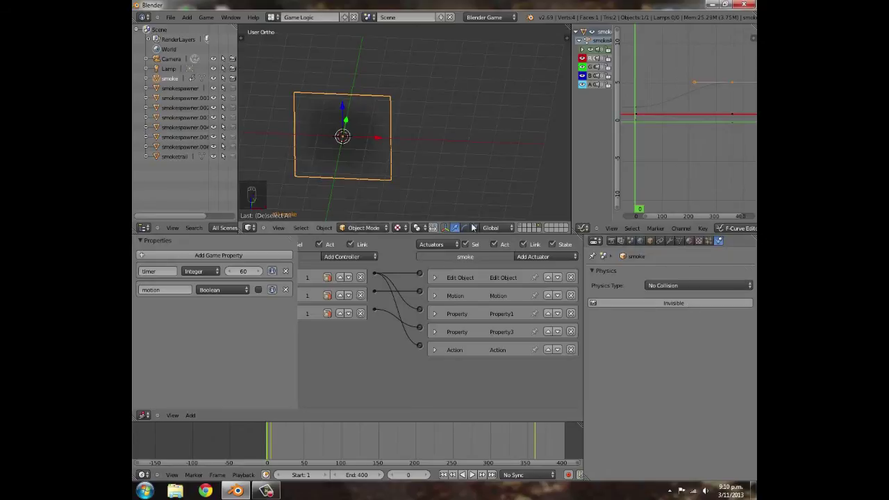
Check the smoketrail's physics type on its layer, and test the smoke in the game engine from the user and camera views.
{"action": "left_click", "coordinate": [535, 228]}
{"action": "right_click", "coordinate": [323, 154]}
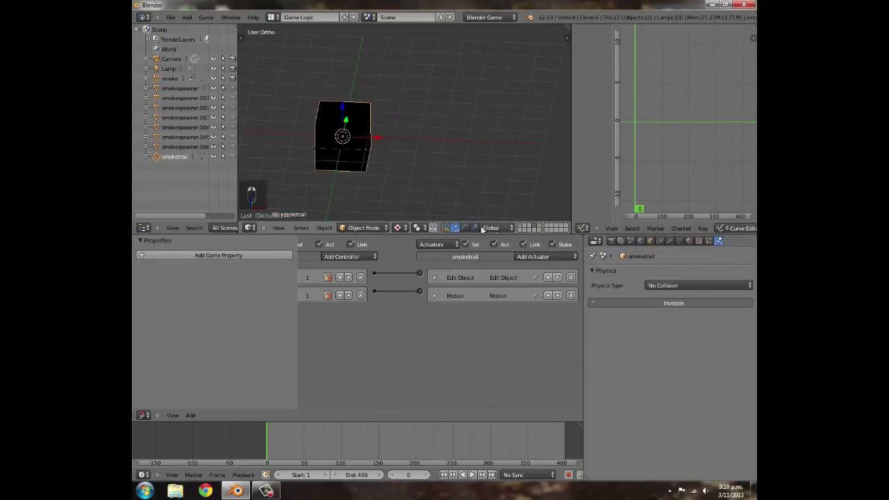
{"action": "key", "text": "p"}
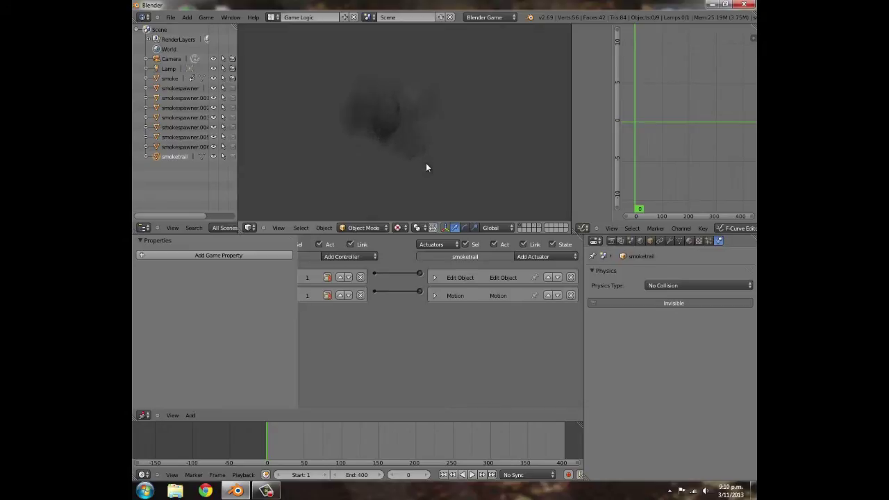
{"action": "key", "text": "Escape"}
{"action": "key", "text": "KP_0"}
{"action": "key", "text": "p"}
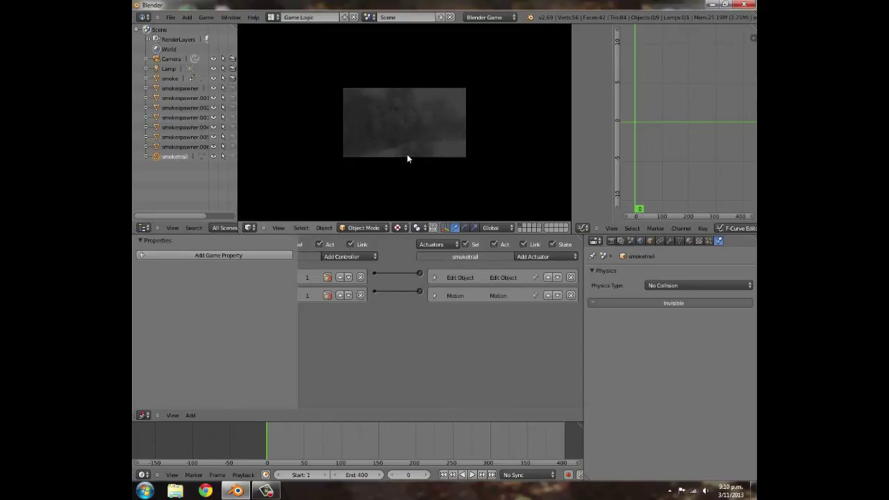
{"action": "key", "text": "Escape"}
Set the transform orientation to Local, duplicate smokespawner.004 and rotate the copy about the Y axis.
{"action": "scroll", "coordinate": [407, 154], "scroll_direction": "up", "scroll_amount": 6}
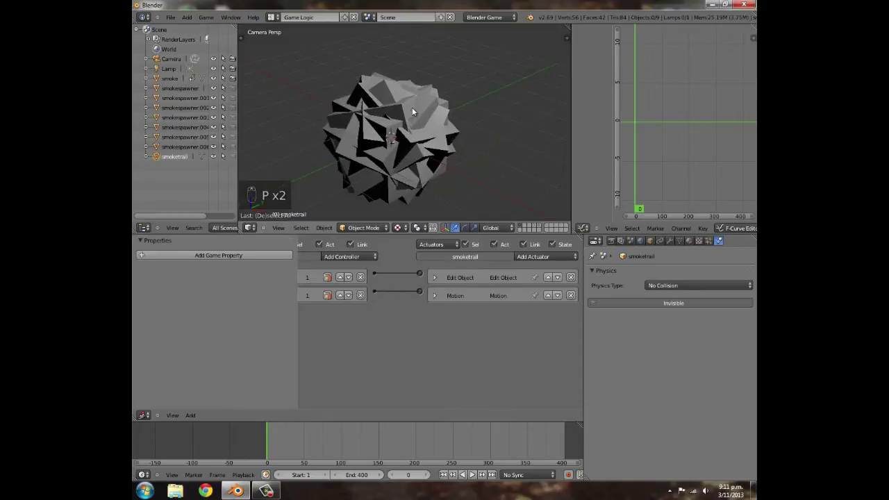
{"action": "right_click", "coordinate": [410, 109]}
{"action": "middle_click_drag", "start_coordinate": [419, 163], "coordinate": [468, 149]}
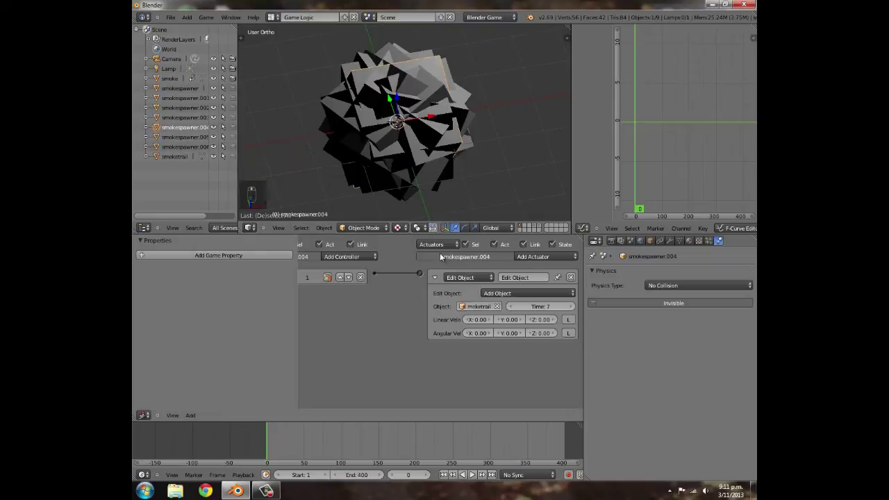
{"action": "left_click", "coordinate": [490, 228]}
{"action": "left_click", "coordinate": [499, 208]}
{"action": "scroll", "coordinate": [420, 175], "scroll_direction": "down", "scroll_amount": 3}
{"action": "middle_click_drag", "start_coordinate": [420, 175], "coordinate": [449, 139]}
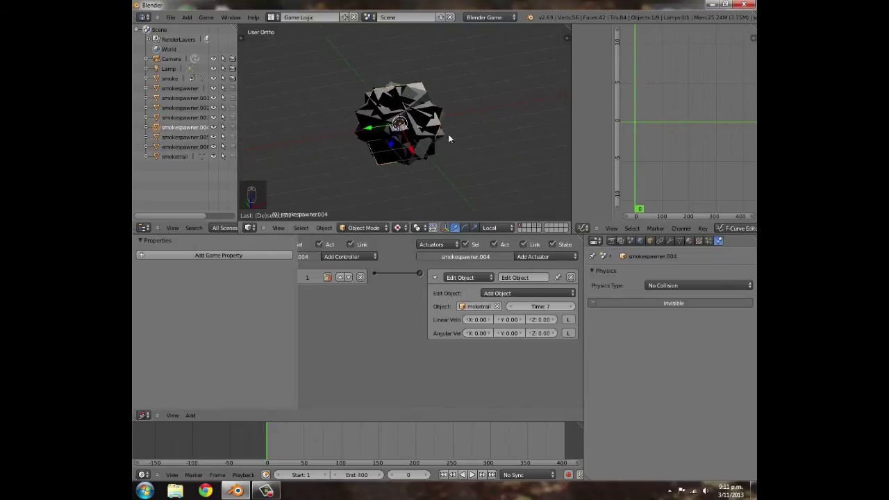
{"action": "key", "text": "shift+d"}
{"action": "key", "text": "r"}
{"action": "key", "text": "y"}
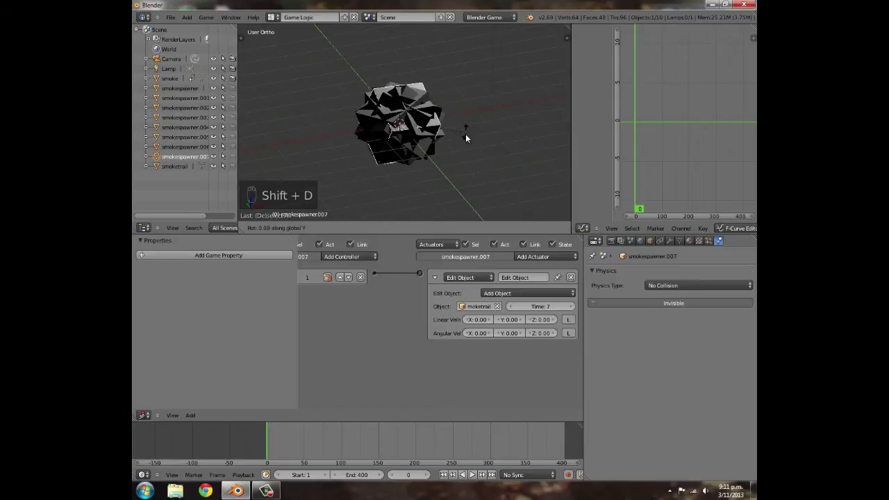
{"action": "left_click", "coordinate": [417, 241]}
Move the new smokespawner copy above the cluster and test the smoke in the game engine.
{"action": "key", "text": "g"}
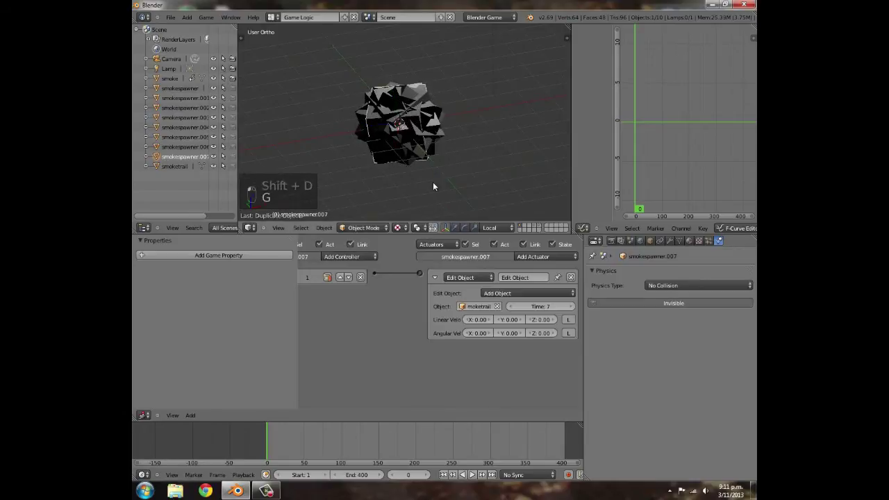
{"action": "left_click", "coordinate": [432, 145]}
{"action": "key", "text": "p"}
{"action": "key", "text": "p"}
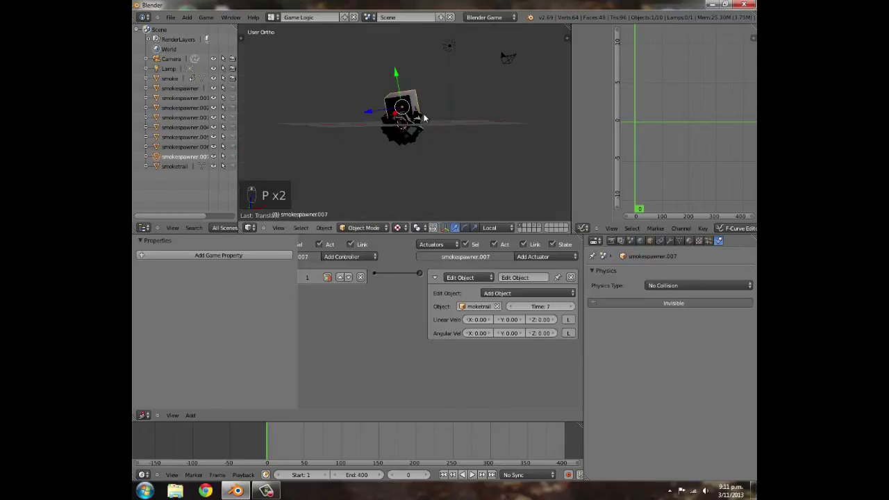
{"action": "key", "text": "Escape"}
Move the raised smokespawner copy back down into the cluster and adjust its height along the Z axis.
{"action": "middle_click_drag", "start_coordinate": [405, 102], "coordinate": [409, 154]}
{"action": "scroll", "coordinate": [405, 104], "scroll_direction": "up", "scroll_amount": 6}
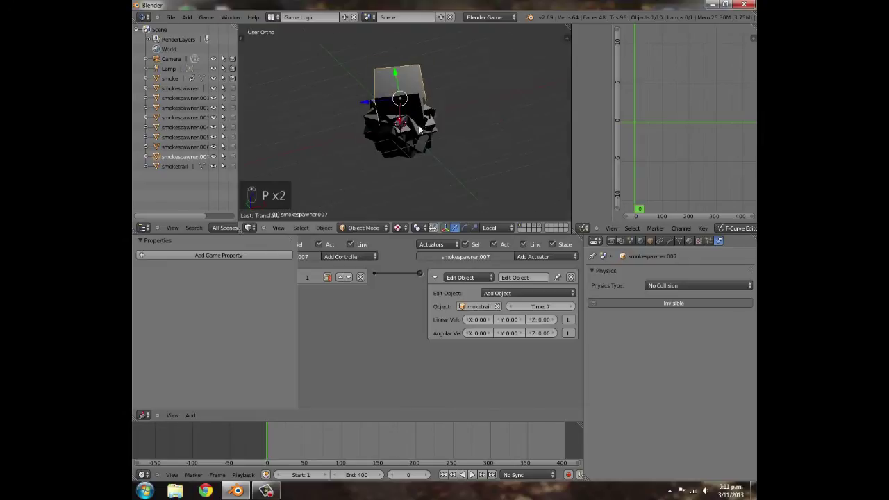
{"action": "middle_click_drag", "start_coordinate": [405, 104], "coordinate": [411, 102]}
{"action": "left_click_drag", "start_coordinate": [401, 75], "coordinate": [402, 109]}
{"action": "left_click_drag", "start_coordinate": [384, 142], "coordinate": [379, 143]}
{"action": "left_click", "coordinate": [386, 149]}
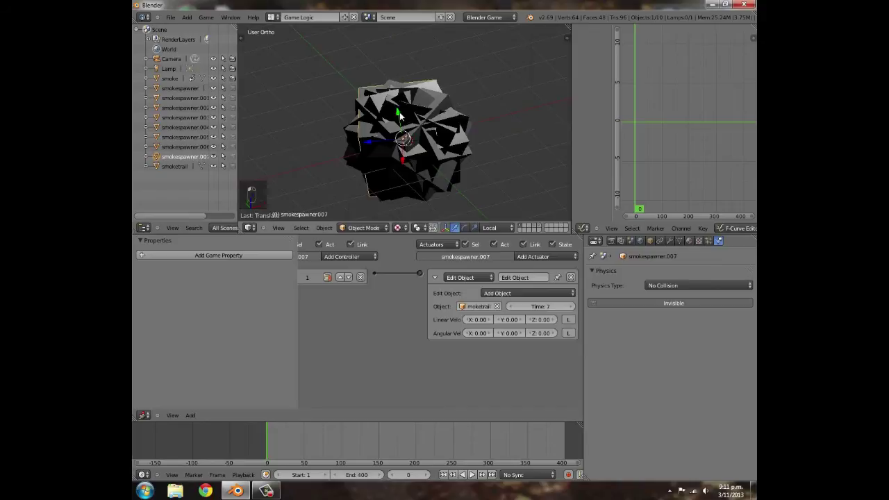
{"action": "key", "text": "g"}
{"action": "key", "text": "z"}
{"action": "left_click", "coordinate": [432, 125]}
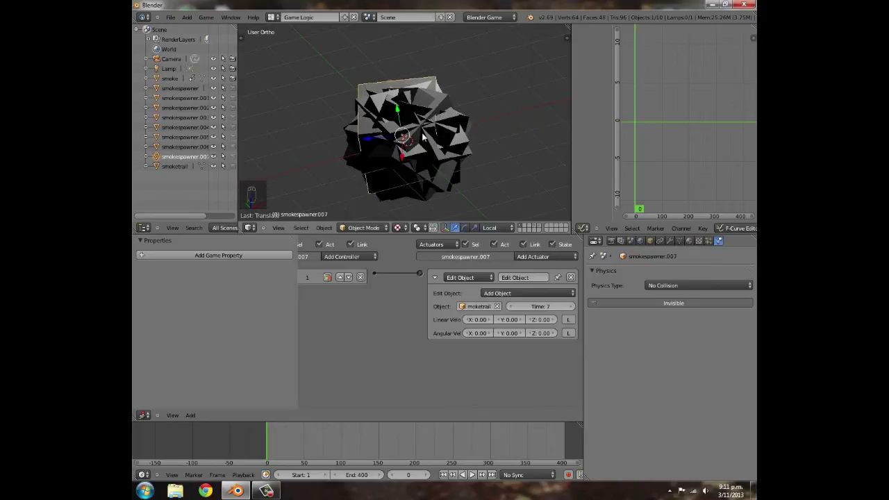
Duplicate the repositioned smokespawner and rotate the new copy about the Z axis.
{"action": "key", "text": "shift+d"}
{"action": "key", "text": "r"}
{"action": "key", "text": "z"}
{"action": "scroll", "coordinate": [451, 81], "scroll_direction": "down", "scroll_amount": 8}
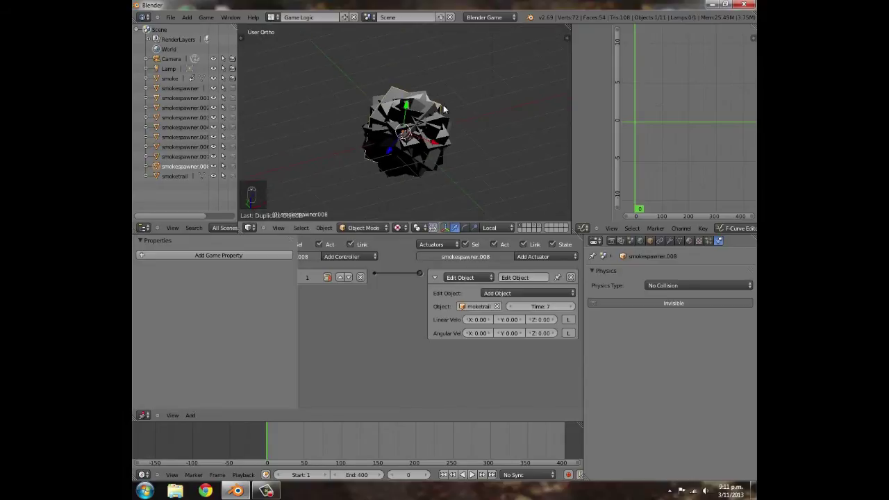
Test the smoke in the game engine from the user view and the camera view.
{"action": "key", "text": "p"}
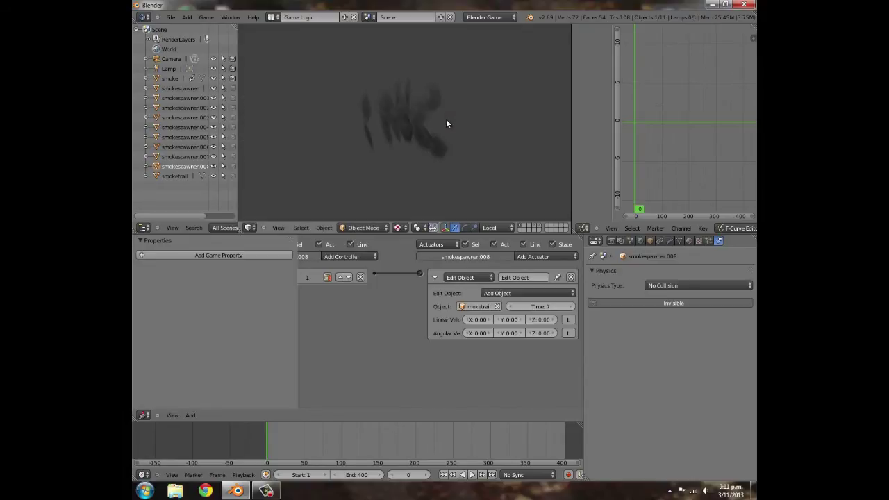
{"action": "key", "text": "Escape"}
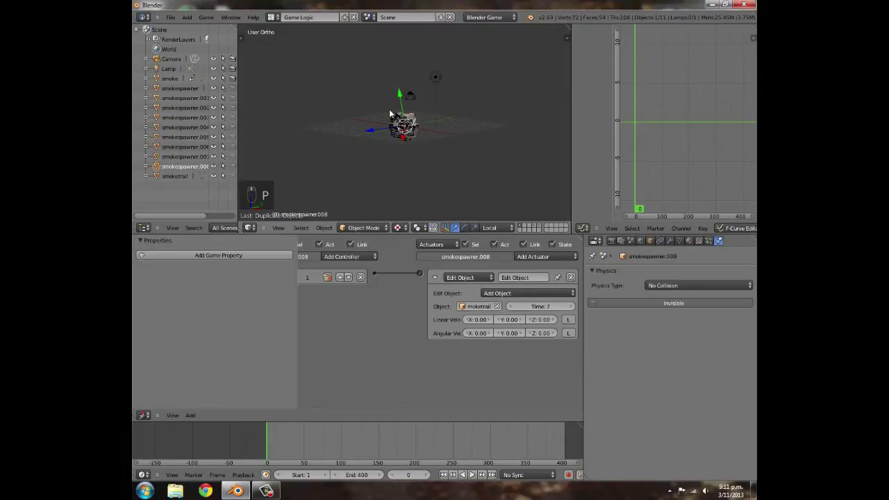
{"action": "key", "text": "p"}
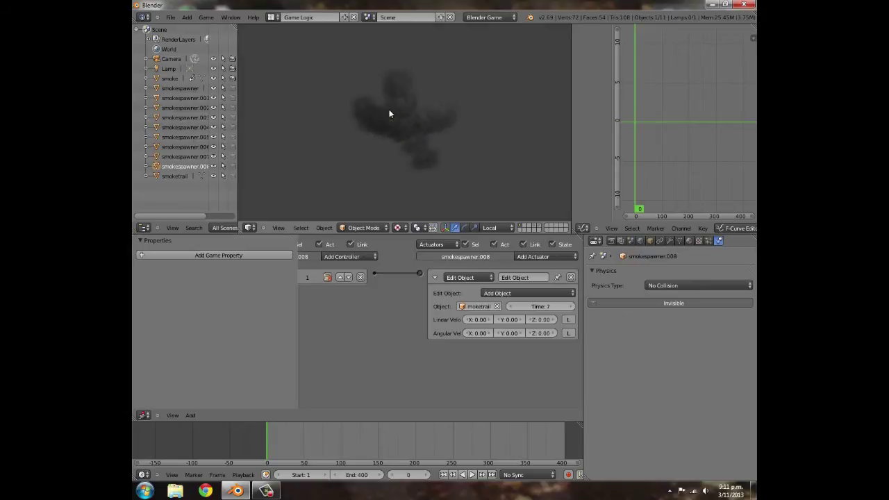
{"action": "key", "text": "Escape"}
{"action": "key", "text": "KP_0"}
{"action": "key", "text": "p"}
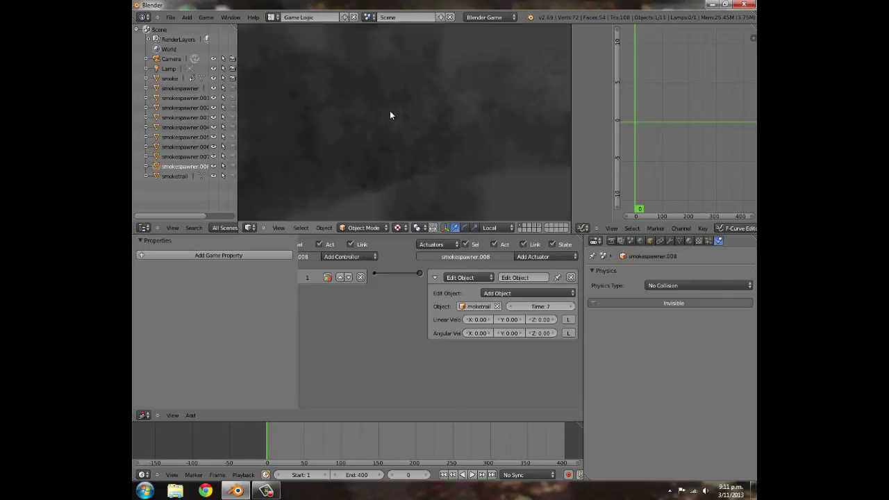
{"action": "key", "text": "Escape"}
{"action": "scroll", "coordinate": [391, 111], "scroll_direction": "down", "scroll_amount": 5}
{"action": "scroll", "coordinate": [390, 111], "scroll_direction": "up", "scroll_amount": 1}
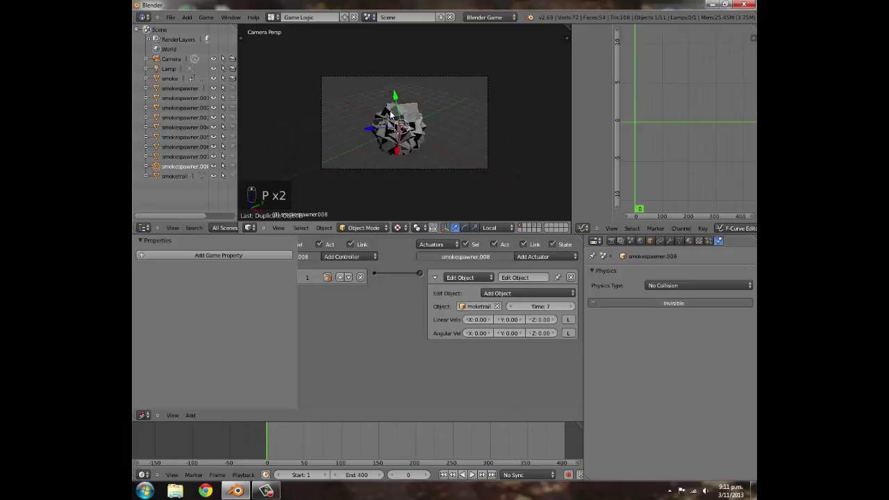
{"action": "key", "text": "p"}
{"action": "key", "text": "Escape"}
Duplicate smokespawner.006 and rotate the copy about the Y axis.
{"action": "right_click", "coordinate": [409, 176]}
{"action": "key", "text": "shift+f"}
{"action": "scroll", "coordinate": [405, 121], "scroll_direction": "up", "scroll_amount": 2}
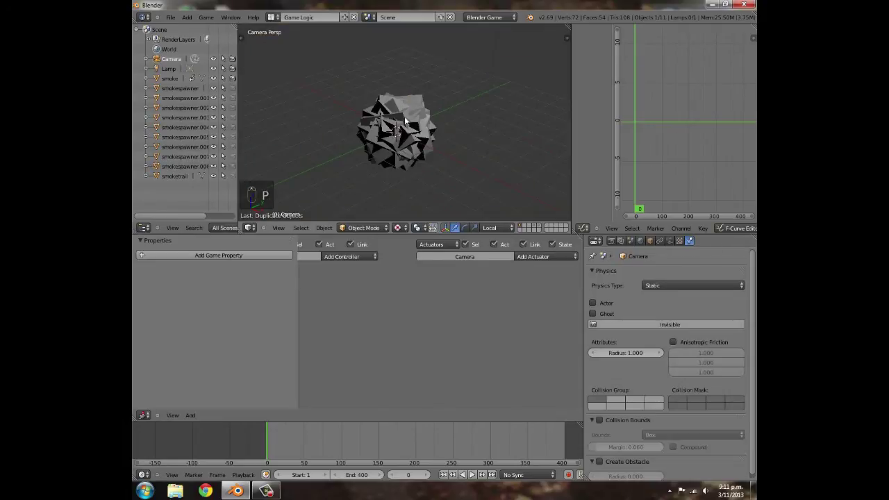
{"action": "right_click", "coordinate": [413, 105]}
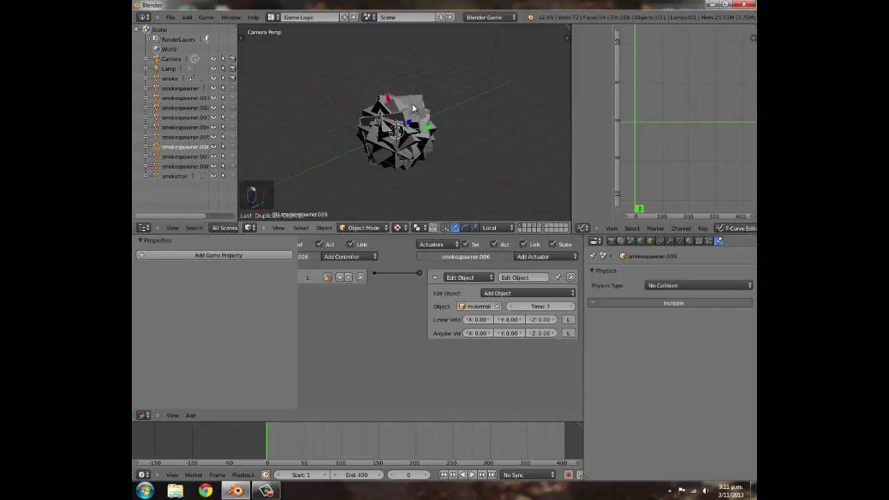
{"action": "key", "text": "shift+d"}
{"action": "key", "text": "r"}
{"action": "key", "text": "y"}
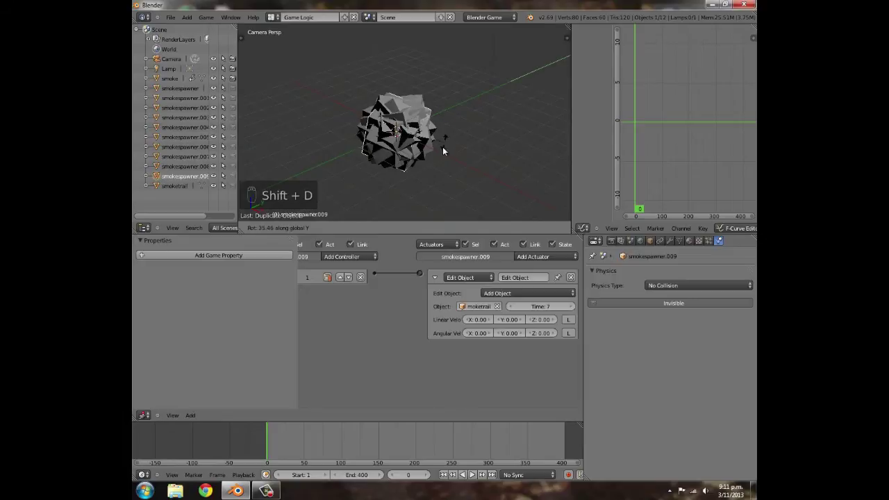
{"action": "left_click", "coordinate": [436, 160]}
Rotate smokespawner.009 several more times, including about the Z axis, and test the smoke in the game engine.
{"action": "key", "text": "r"}
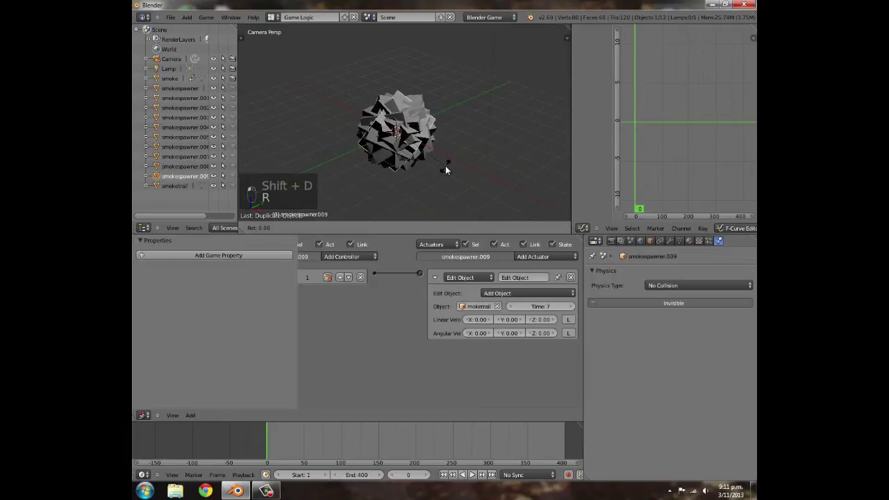
{"action": "key", "text": "r"}
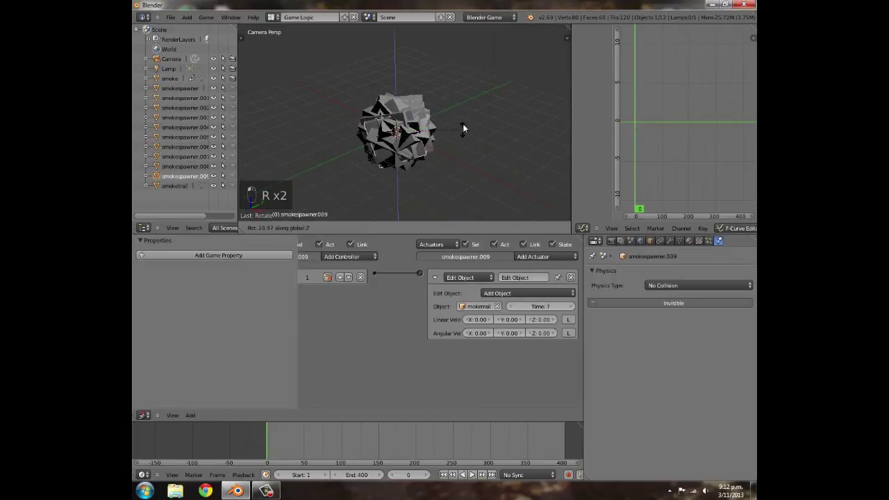
{"action": "left_click", "coordinate": [466, 119]}
{"action": "key", "text": "r"}
{"action": "left_click", "coordinate": [471, 116]}
{"action": "key", "text": "r"}
{"action": "left_click", "coordinate": [477, 96]}
{"action": "key", "text": "r"}
{"action": "left_click", "coordinate": [478, 118]}
{"action": "key", "text": "p"}
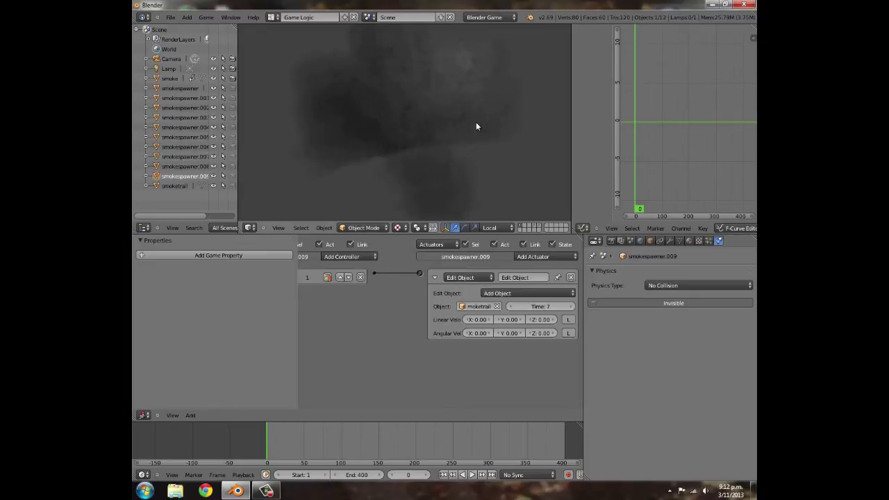
{"action": "key", "text": "Escape"}
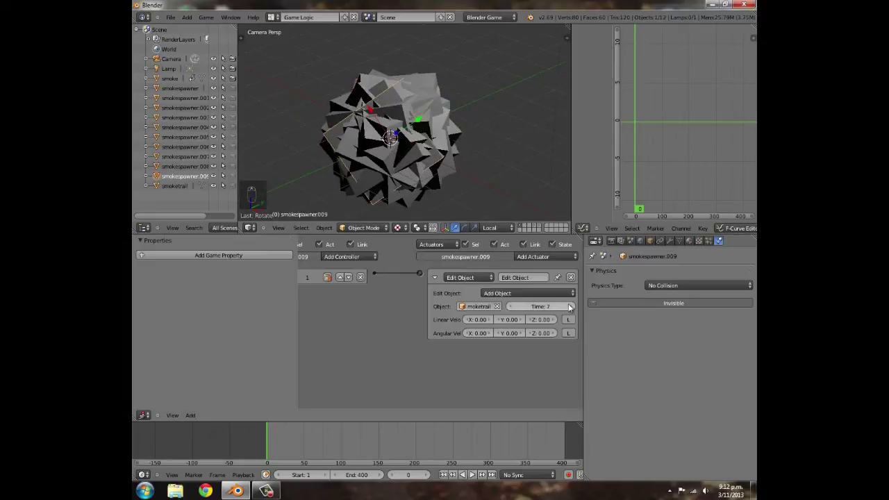
Set the Add Object time to 6 for smokespawner.005 and 9 for smokespawner.006, and test the smoke.
{"action": "right_click", "coordinate": [362, 105]}
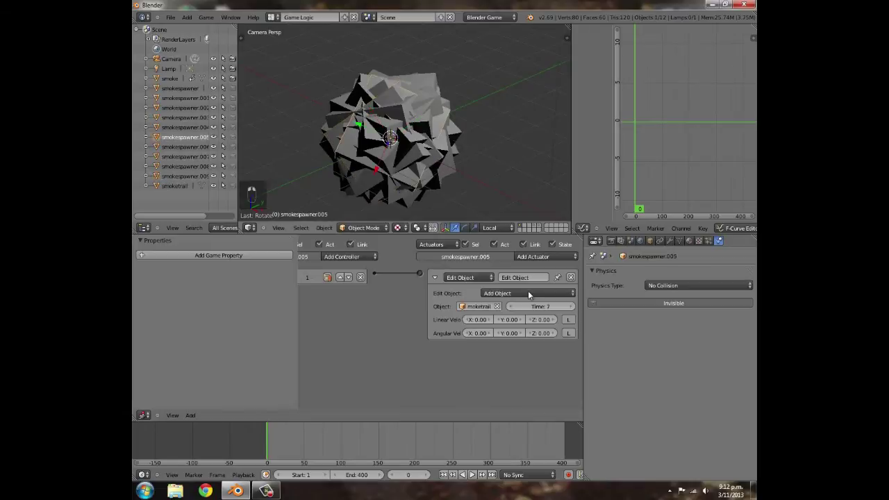
{"action": "left_click", "coordinate": [513, 307]}
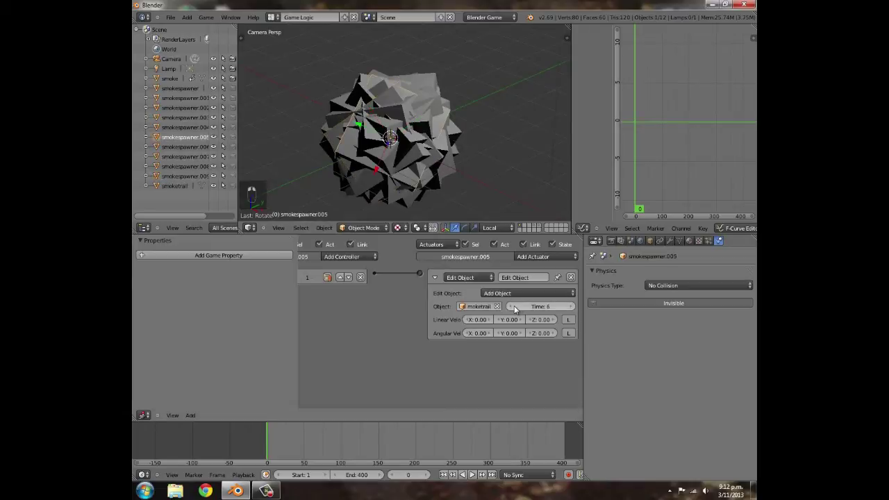
{"action": "right_click", "coordinate": [332, 114]}
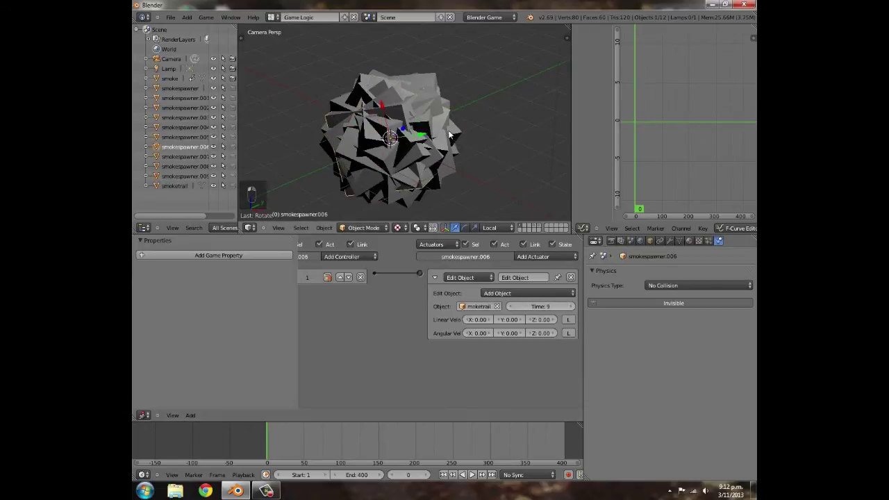
{"action": "key", "text": "p"}
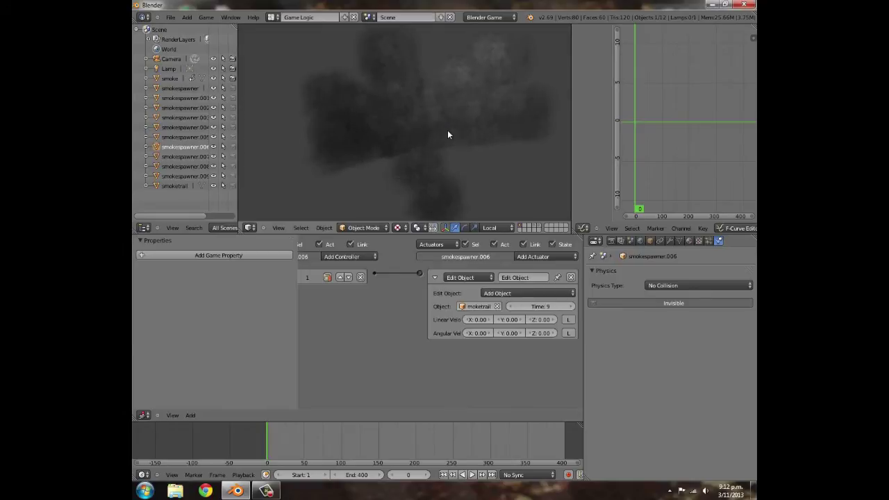
{"action": "key", "text": "Escape"}
Select smokespawner.002 within the cluster, set its Add Object time to 9, and test the smoke from the camera view.
{"action": "right_click", "coordinate": [383, 147]}
{"action": "right_click", "coordinate": [380, 144]}
{"action": "right_click", "coordinate": [379, 144]}
{"action": "right_click", "coordinate": [379, 154]}
{"action": "right_click", "coordinate": [406, 132]}
{"action": "right_click", "coordinate": [406, 132]}
{"action": "right_click", "coordinate": [405, 131]}
{"action": "left_click", "coordinate": [570, 307]}
{"action": "left_click", "coordinate": [570, 306]}
{"action": "scroll", "coordinate": [407, 149], "scroll_direction": "down", "scroll_amount": 3}
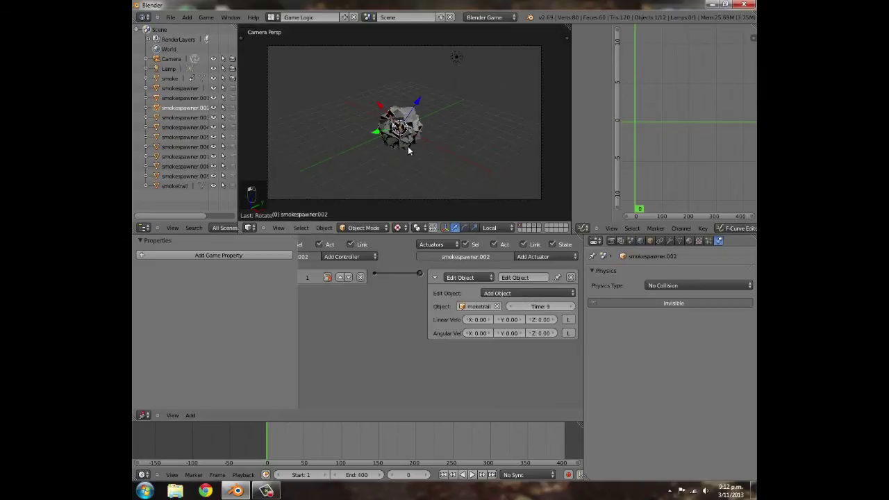
{"action": "key", "text": "p"}
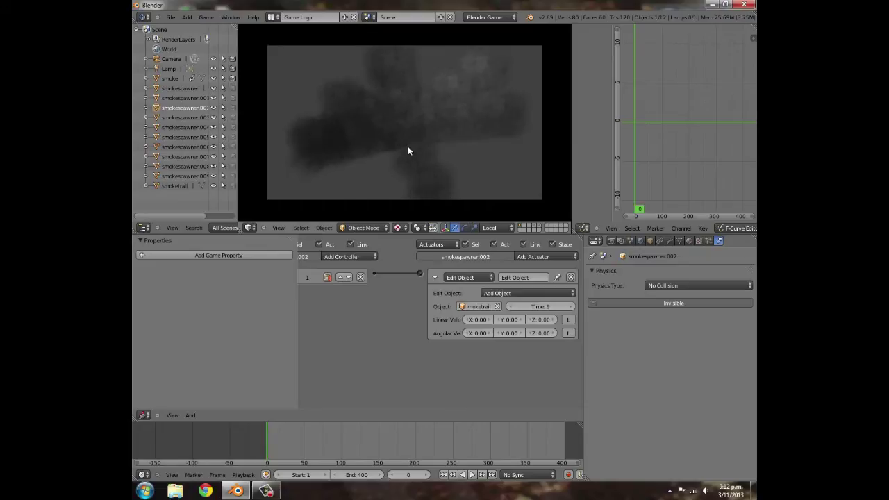
{"action": "key", "text": "Escape"}
Lower the Add Object time of smokespawner.002 and of another spawner in the cluster, and test the smoke.
{"action": "left_click", "coordinate": [511, 306]}
{"action": "left_click", "coordinate": [511, 306]}
{"action": "left_click", "coordinate": [511, 306]}
{"action": "scroll", "coordinate": [408, 140], "scroll_direction": "up", "scroll_amount": 3}
{"action": "right_click", "coordinate": [420, 116]}
{"action": "left_click", "coordinate": [512, 305]}
{"action": "right_click", "coordinate": [404, 157]}
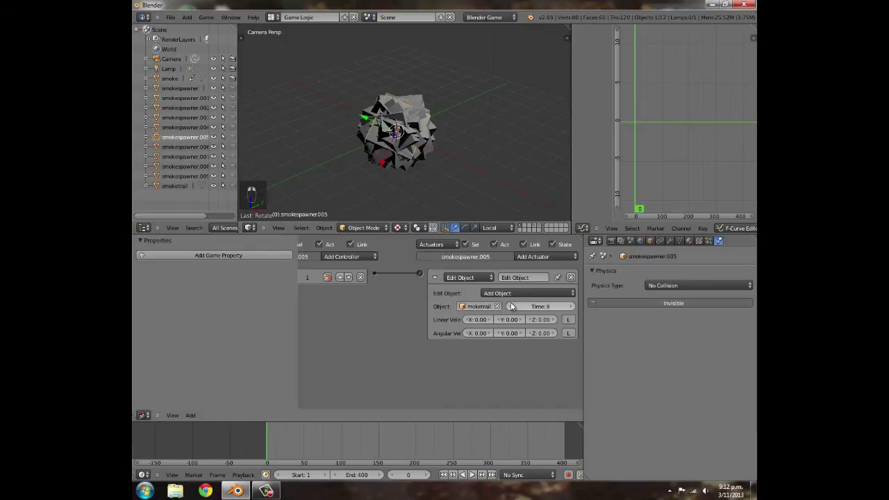
{"action": "key", "text": "p"}
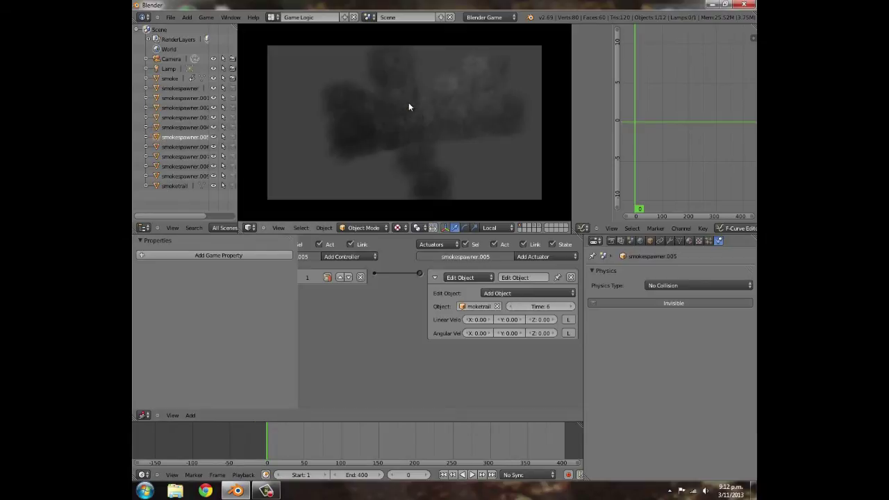
{"action": "key", "text": "Escape"}
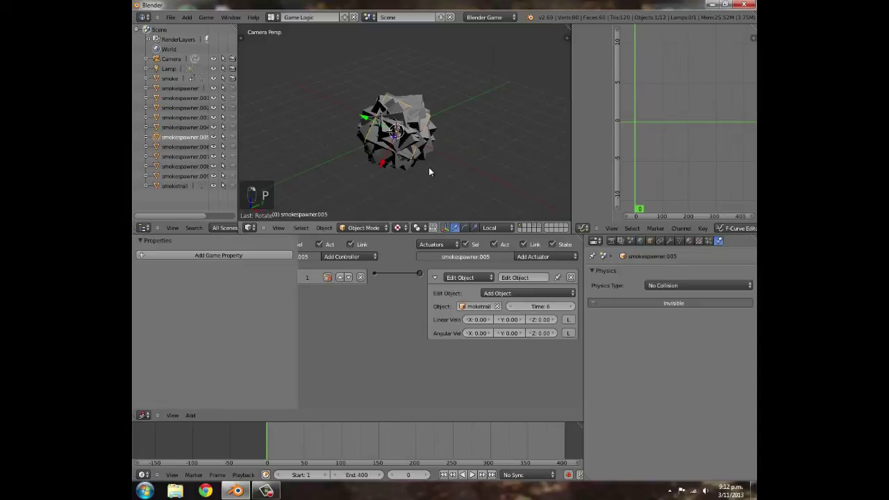
Duplicate a smokespawner whose Add Object time is 9 and rotate the copy about the Y axis.
{"action": "right_click", "coordinate": [405, 110]}
{"action": "middle_click_drag", "start_coordinate": [432, 111], "coordinate": [447, 149]}
{"action": "scroll", "coordinate": [447, 149], "scroll_direction": "up", "scroll_amount": 3}
{"action": "key", "text": "shift+d"}
{"action": "key", "text": "r"}
{"action": "key", "text": "y"}
{"action": "left_click", "coordinate": [373, 169]}
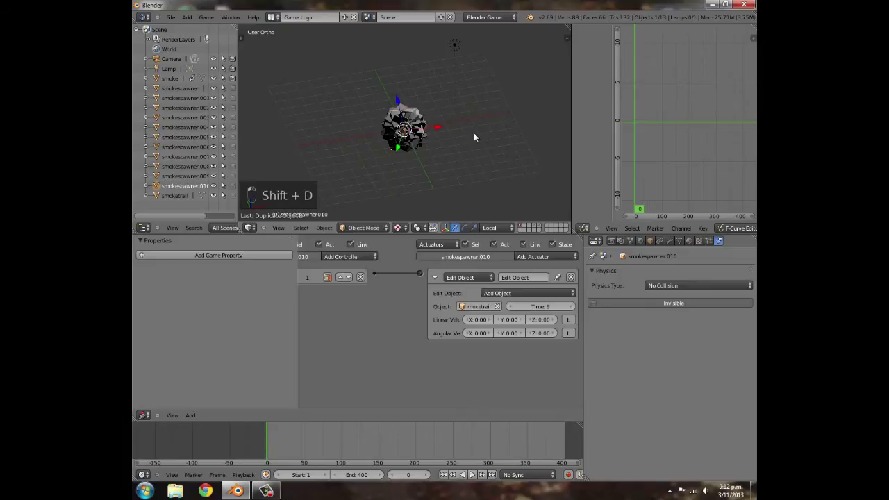
Duplicate smokespawner.010, rotate the copy about the Z and X axes, and test the smoke in the game engine.
{"action": "key", "text": "shift+d"}
{"action": "key", "text": "z"}
{"action": "left_click", "coordinate": [438, 145]}
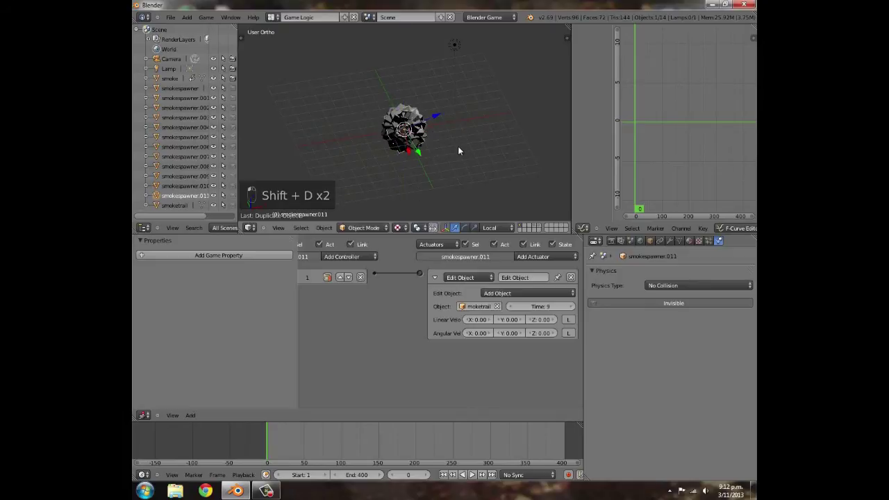
{"action": "key", "text": "r"}
{"action": "key", "text": "x"}
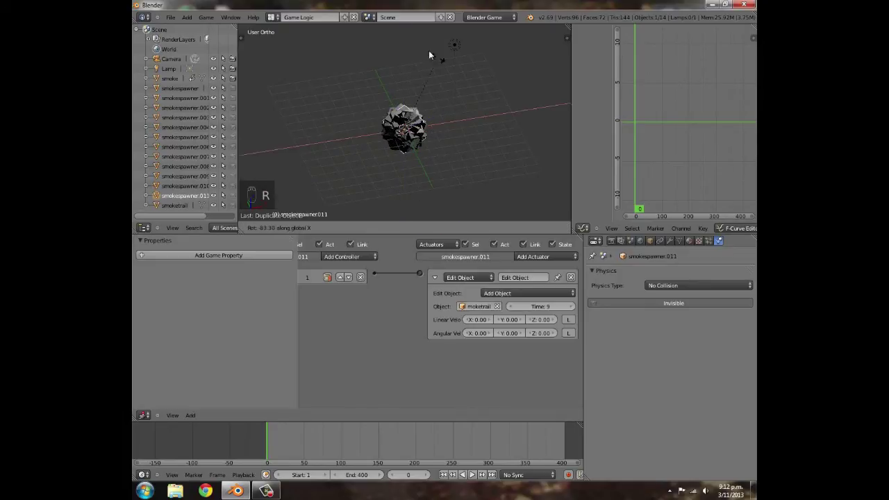
{"action": "left_click", "coordinate": [451, 123]}
{"action": "key", "text": "p"}
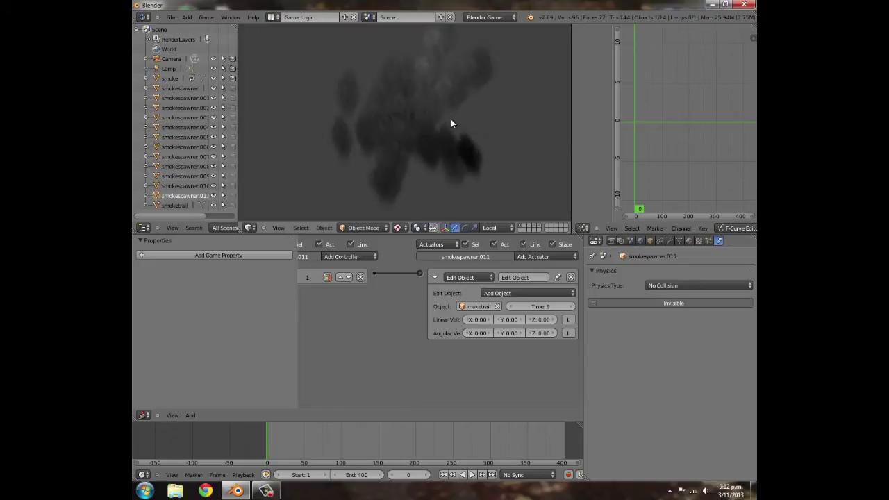
{"action": "key", "text": "Escape"}
Examine the cluster of rotated smokespawner cubes from several angles and distances.
{"action": "middle_click_drag", "start_coordinate": [504, 173], "coordinate": [452, 131]}
{"action": "scroll", "coordinate": [416, 156], "scroll_direction": "up", "scroll_amount": 4}
{"action": "scroll", "coordinate": [445, 143], "scroll_direction": "down", "scroll_amount": 3}
{"action": "scroll", "coordinate": [446, 143], "scroll_direction": "up", "scroll_amount": 6}
{"action": "scroll", "coordinate": [382, 104], "scroll_direction": "down", "scroll_amount": 3}
{"action": "middle_click_drag", "start_coordinate": [368, 104], "coordinate": [424, 94]}
{"action": "scroll", "coordinate": [426, 94], "scroll_direction": "down", "scroll_amount": 3}
{"action": "mouse_move", "coordinate": [368, 135]}
{"action": "middle_mouse_down"}
{"action": "mouse_move", "coordinate": [477, 125]}
{"action": "mouse_move", "coordinate": [370, 131]}
{"action": "middle_mouse_up"}
{"action": "scroll", "coordinate": [370, 130], "scroll_direction": "up", "scroll_amount": 4}
{"action": "middle_click_drag", "start_coordinate": [460, 144], "coordinate": [375, 150]}
{"action": "scroll", "coordinate": [375, 150], "scroll_direction": "down", "scroll_amount": 1}
{"action": "scroll", "coordinate": [375, 150], "scroll_direction": "down", "scroll_amount": 2}
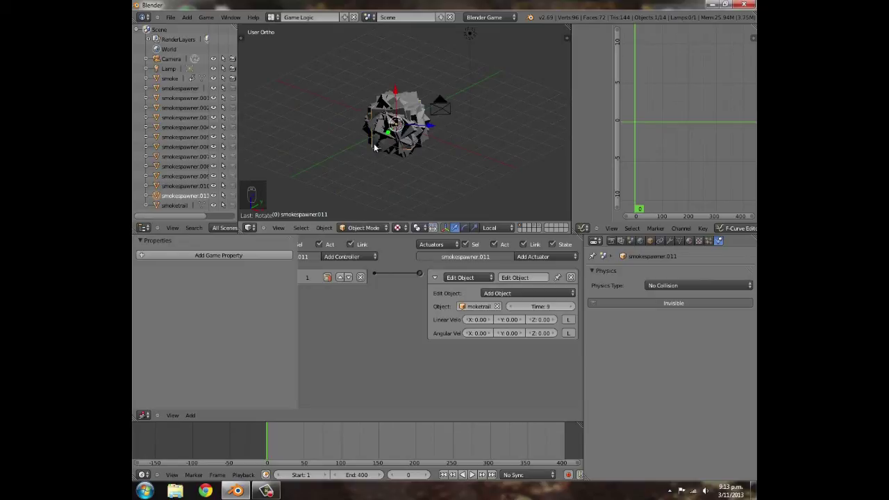